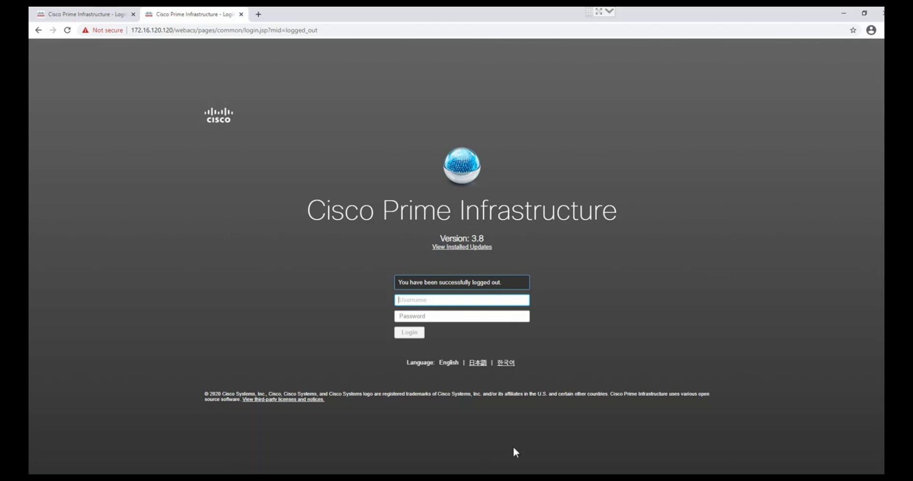
# Log in to Prime Infrastructure as root with the administrator password
pyautogui.write('root')
pyautogui.press('Tab')
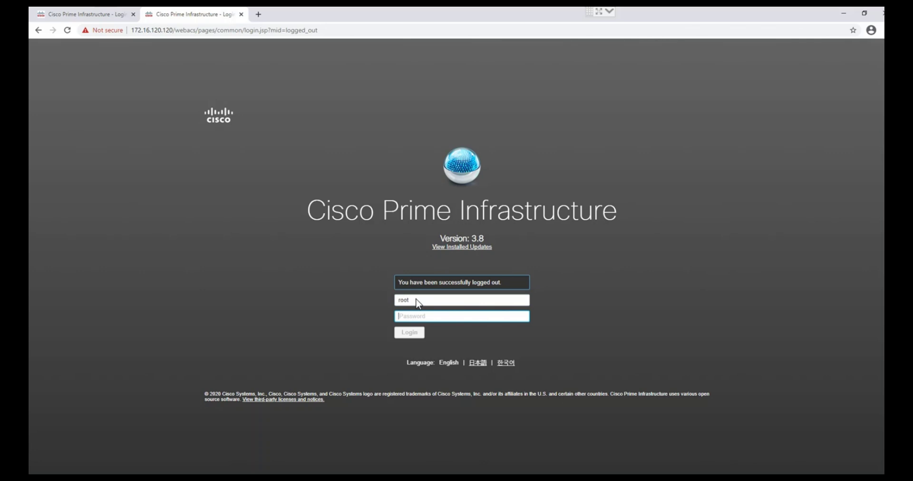
pyautogui.write('*******')
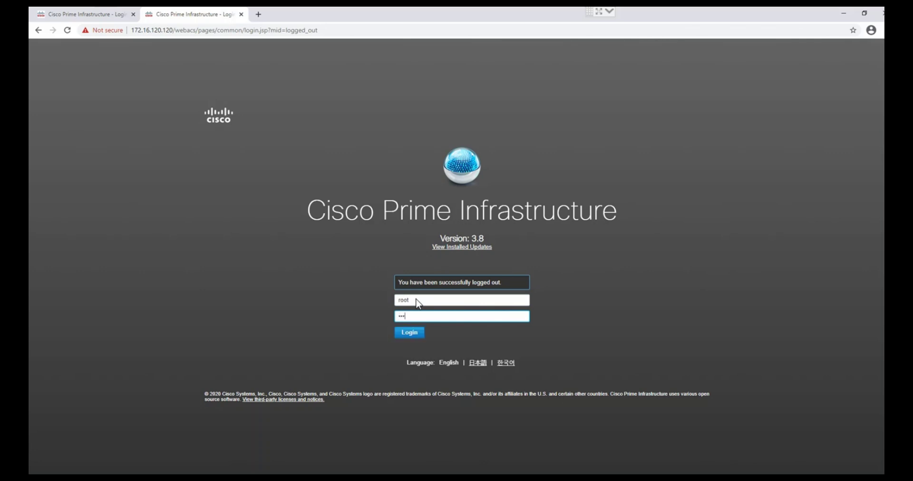
pyautogui.write('**')
pyautogui.click(409, 332)
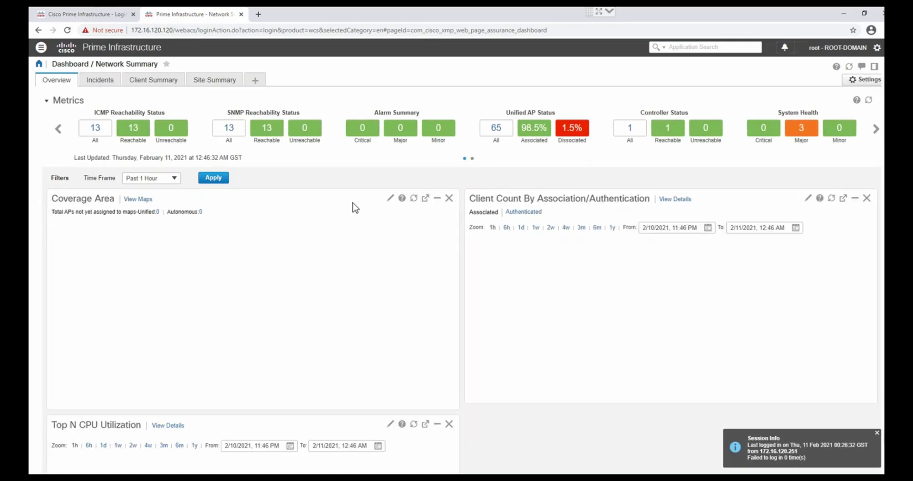
# Open Configuration > Network > Network Devices and filter IP Address by 18
pyautogui.click(42, 48)
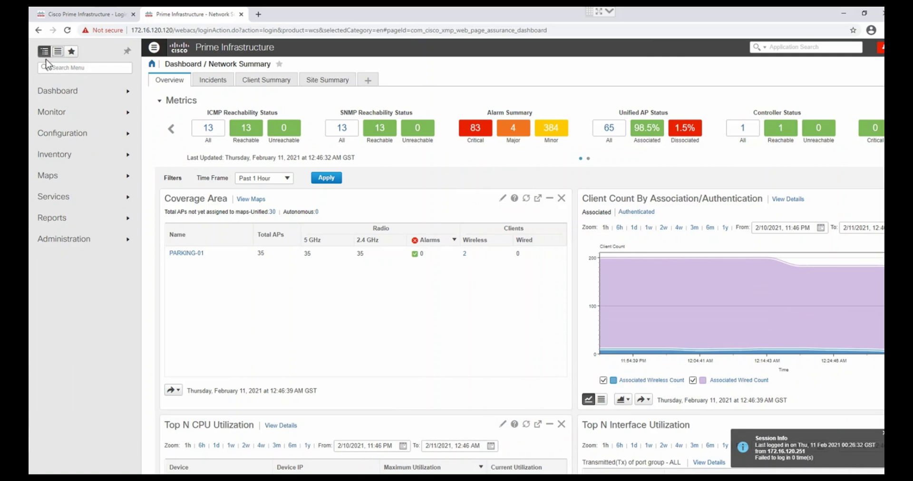
pyautogui.moveTo(112, 134)
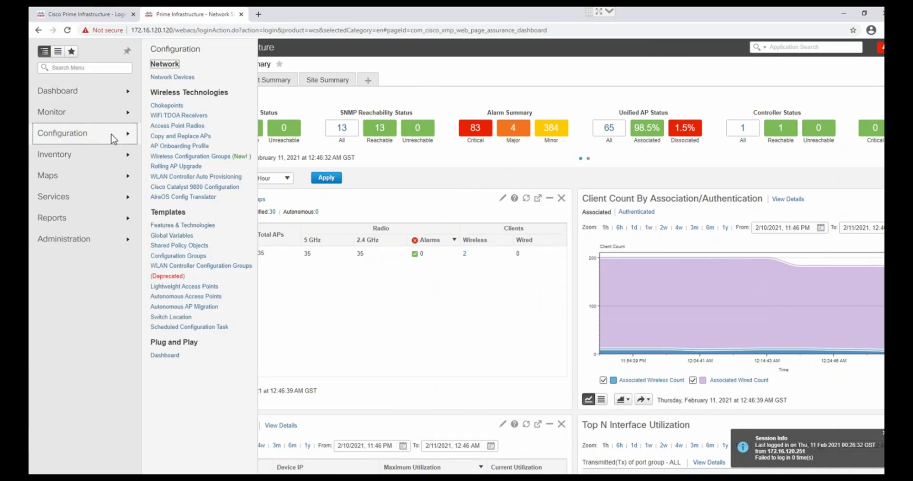
pyautogui.click(172, 78)
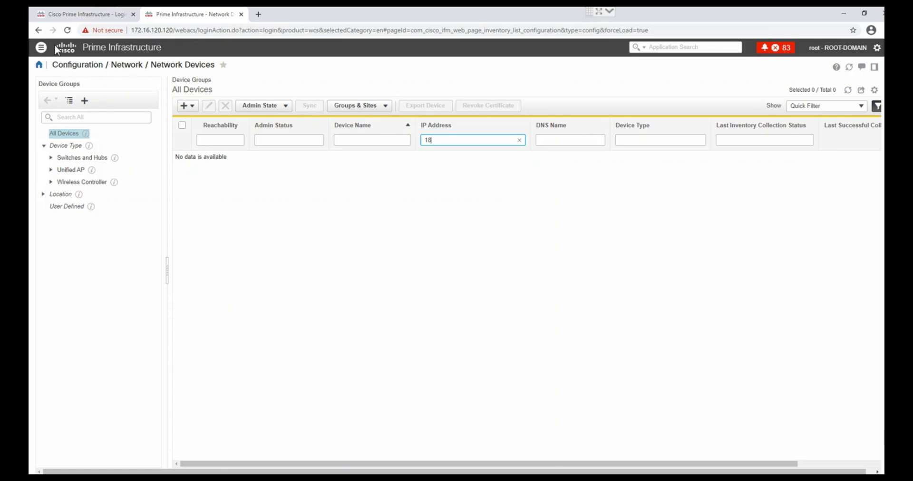
pyautogui.press('Return')
# Bring up the Add (+) options for adding network devices
pyautogui.click(45, 53)
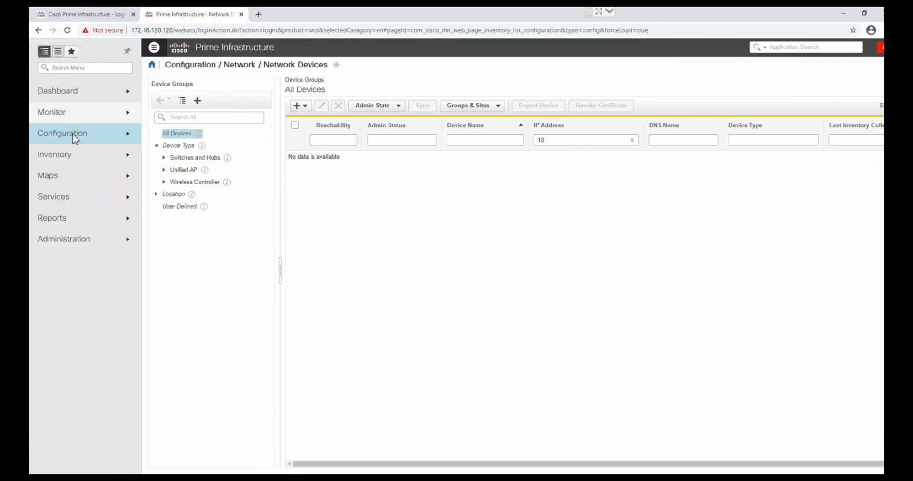
pyautogui.moveTo(98, 139)
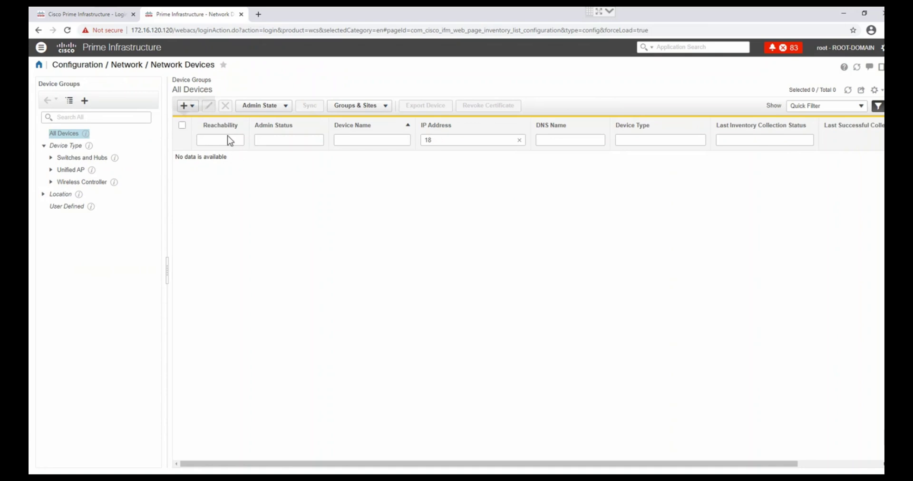
pyautogui.click(193, 106)
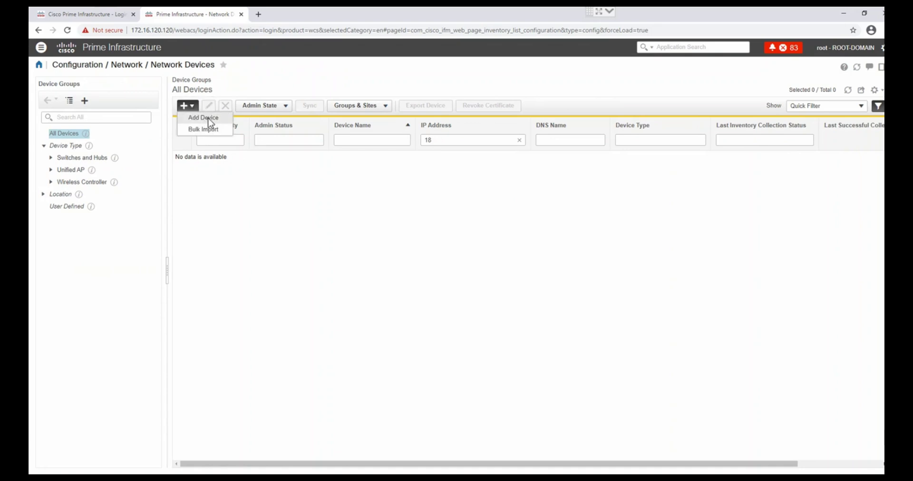
pyautogui.click(203, 117)
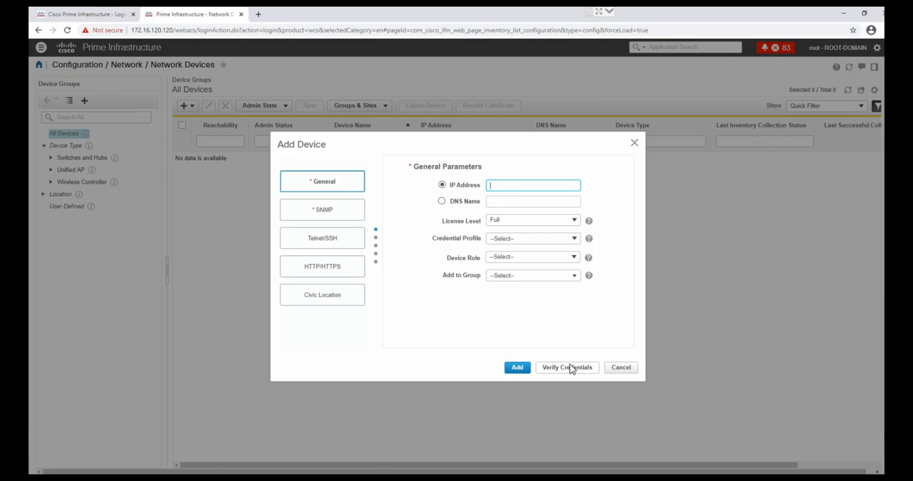
pyautogui.click(626, 369)
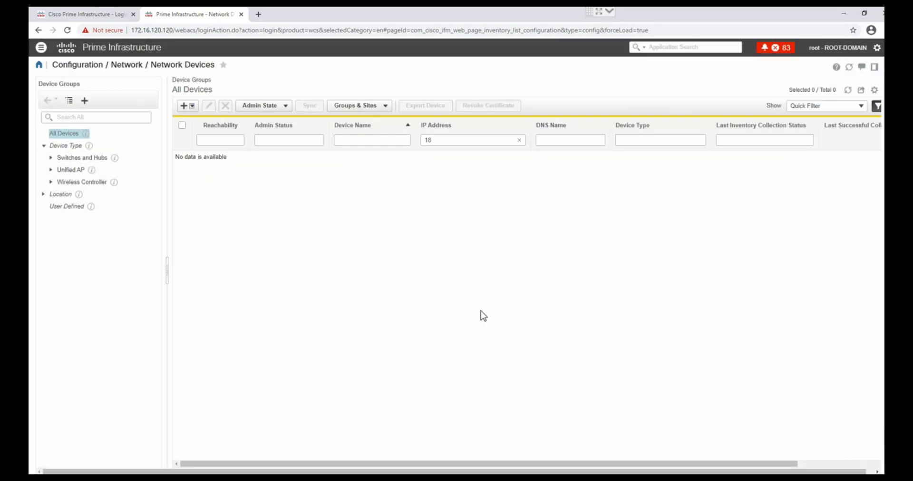
# Start a new credential profile from Inventory > Credential Profiles
pyautogui.click(43, 49)
pyautogui.moveTo(71, 158)
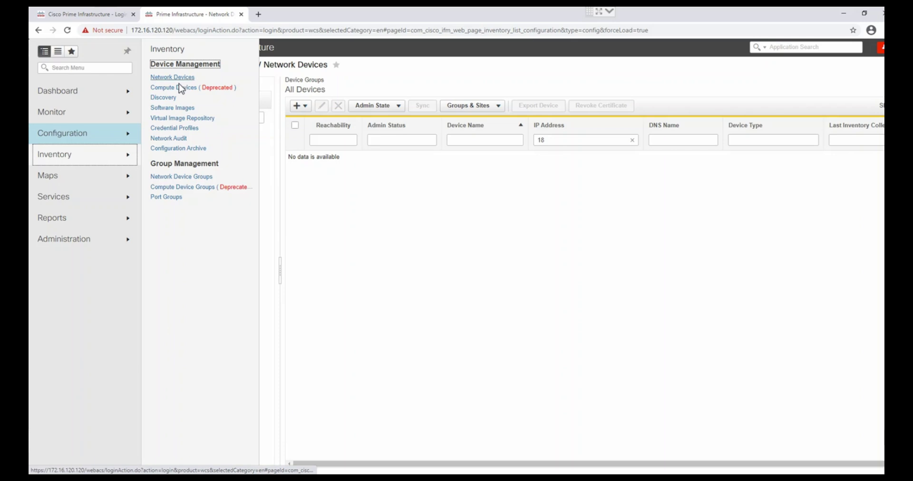
pyautogui.click(182, 127)
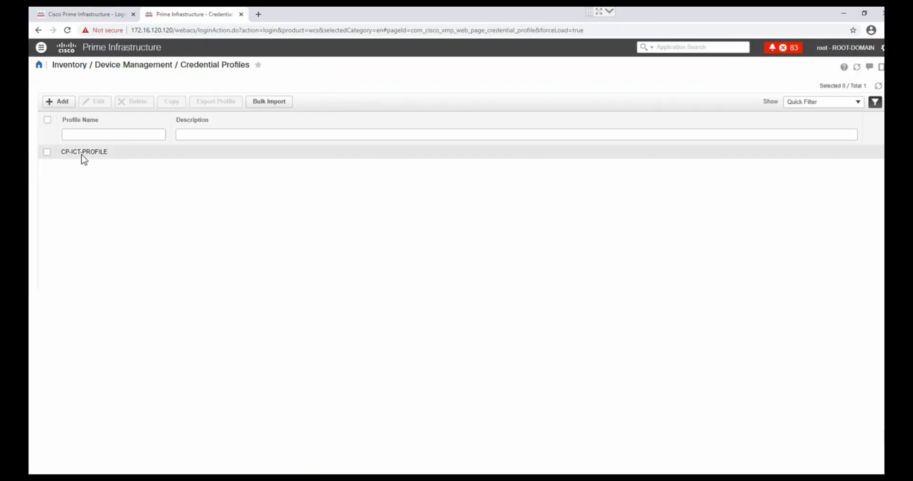
pyautogui.click(62, 105)
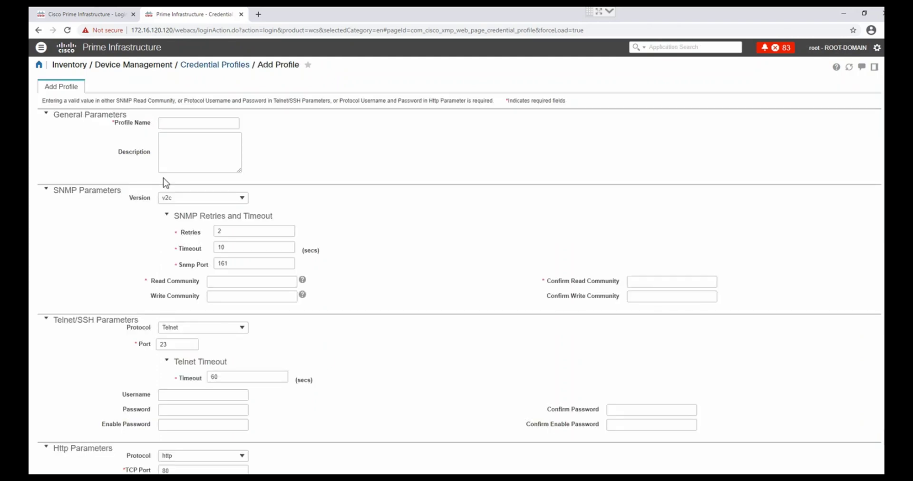
pyautogui.click(176, 125)
# Name the profile CP-PROFILE and choose SNMP version v3
pyautogui.write('CP-')
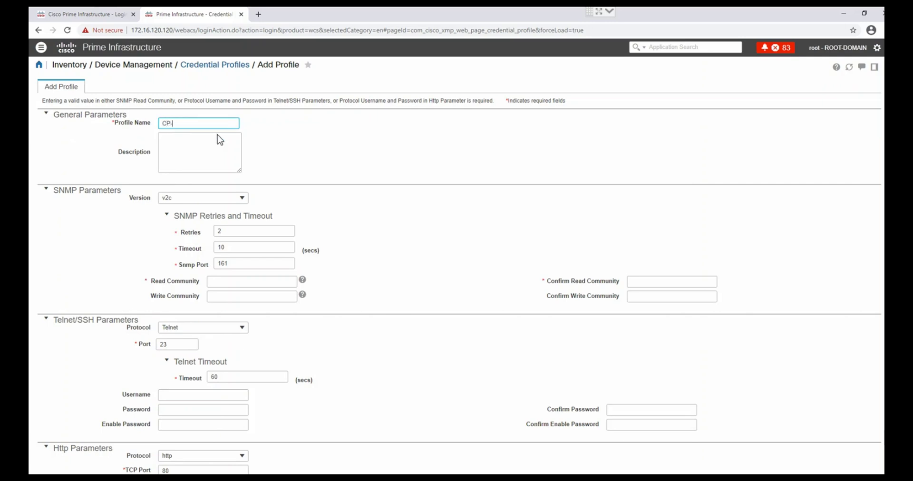
pyautogui.write('PROFILE')
pyautogui.click(193, 198)
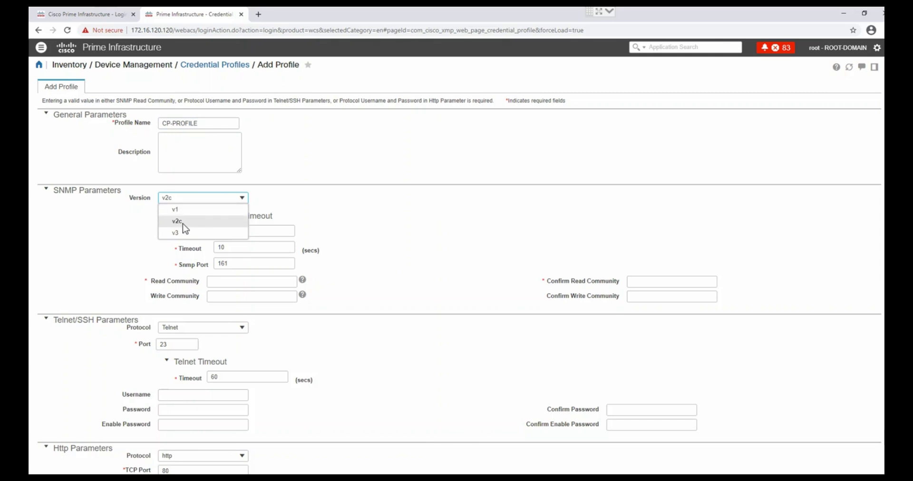
pyautogui.click(176, 233)
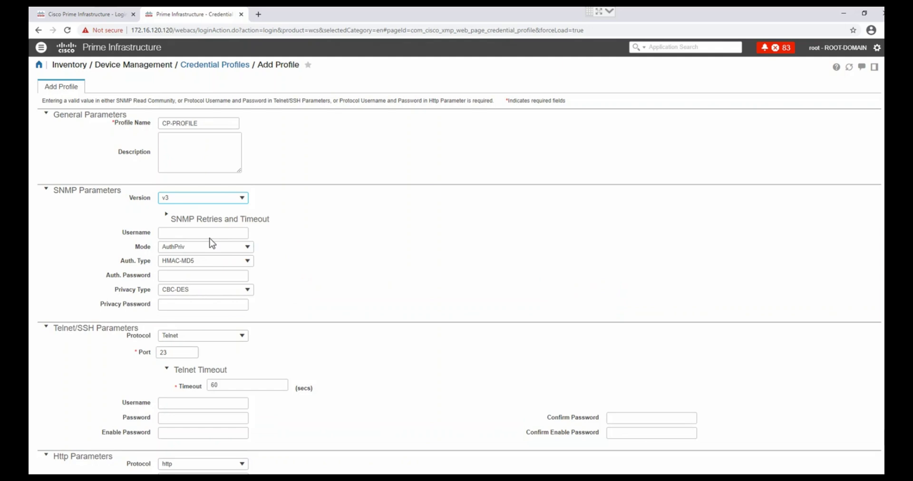
# Set SNMP username snmpadmin with AuthPriv mode and HMAC-MD5 authentication
pyautogui.click(189, 234)
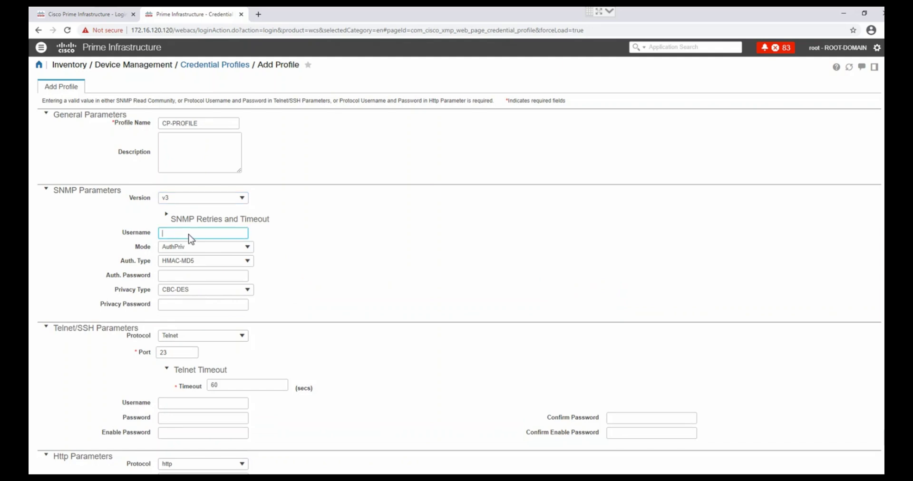
pyautogui.write('snmpadmi')
pyautogui.press('BackSpace')
pyautogui.press('BackSpace')
pyautogui.write('dmin')
pyautogui.click(200, 248)
pyautogui.click(205, 259)
pyautogui.click(190, 261)
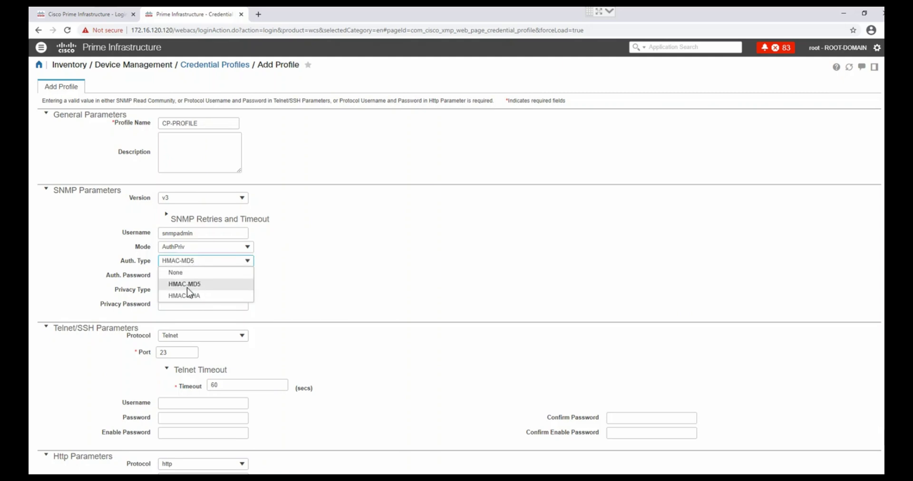
pyautogui.click(188, 286)
# Enter the authentication password, keep CBC-DES privacy and enter the privacy password
pyautogui.click(186, 277)
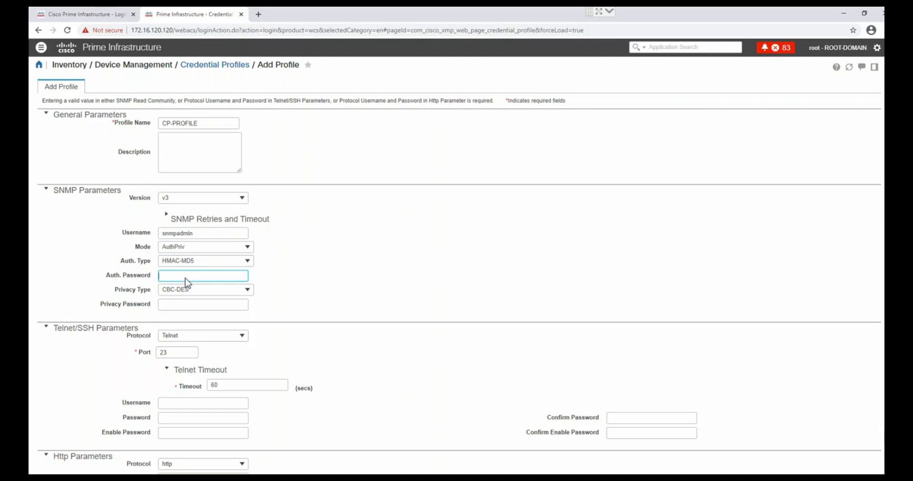
pyautogui.write('******')
pyautogui.press('Tab')
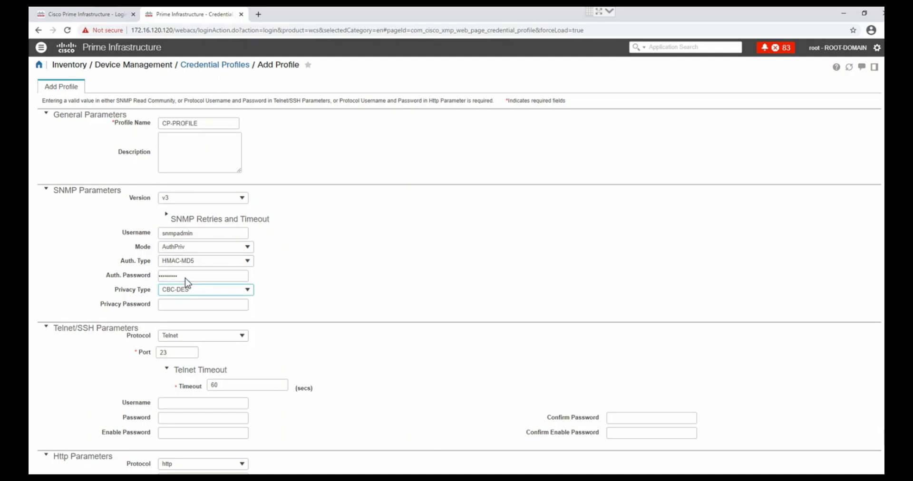
pyautogui.click(195, 289)
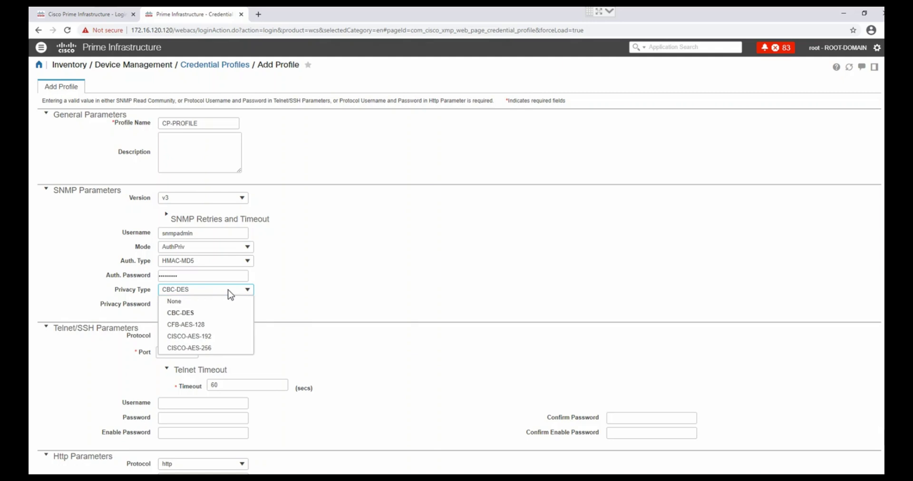
pyautogui.click(194, 313)
pyautogui.click(195, 309)
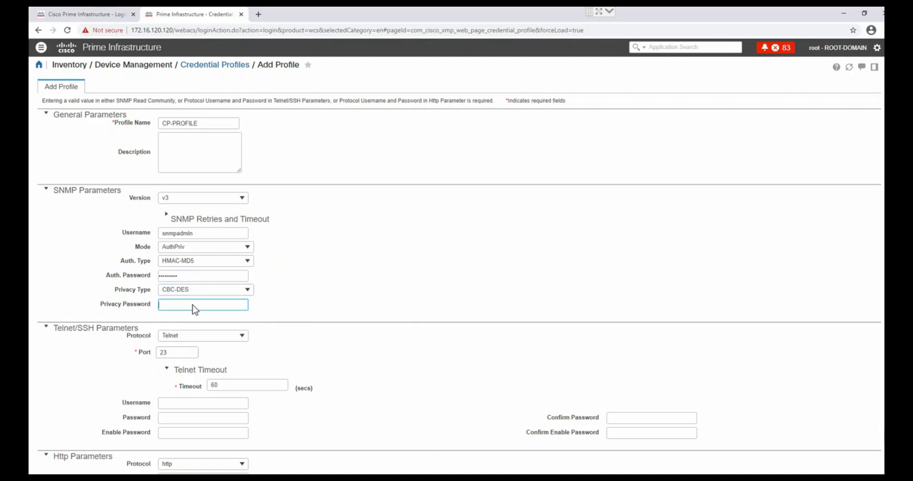
pyautogui.write('********')
pyautogui.scroll(-1, 434, 297)
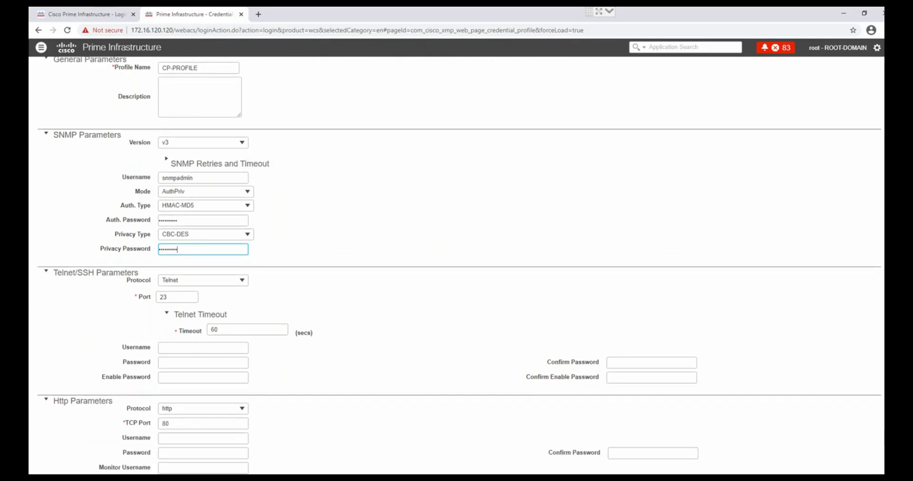
# Set CLI access to SSH2 with username admin and the SSH password
pyautogui.click(223, 277)
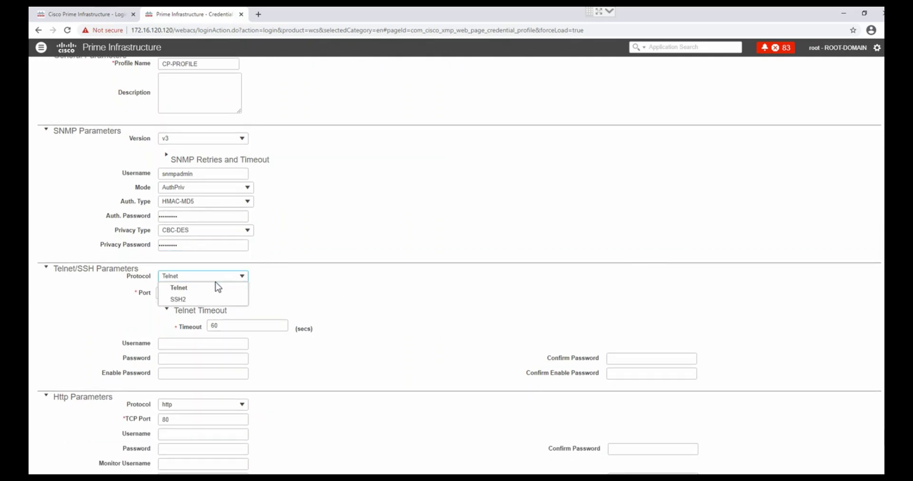
pyautogui.click(217, 299)
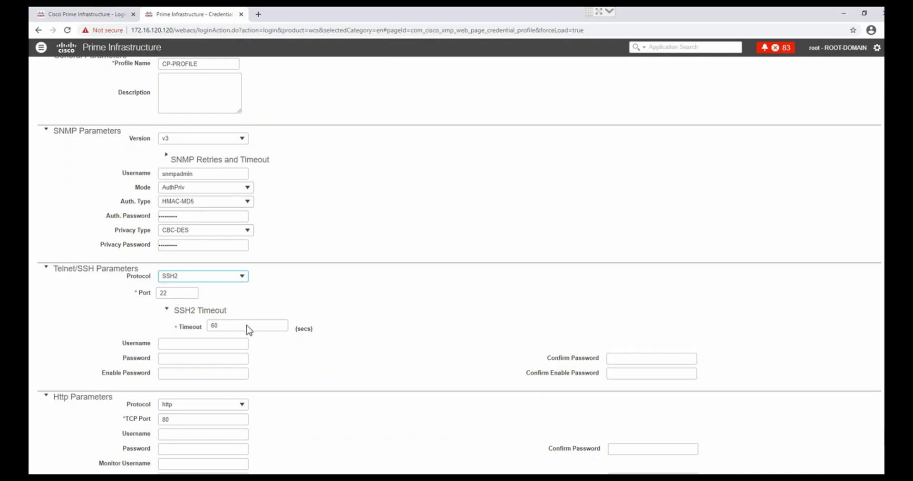
pyautogui.click(176, 344)
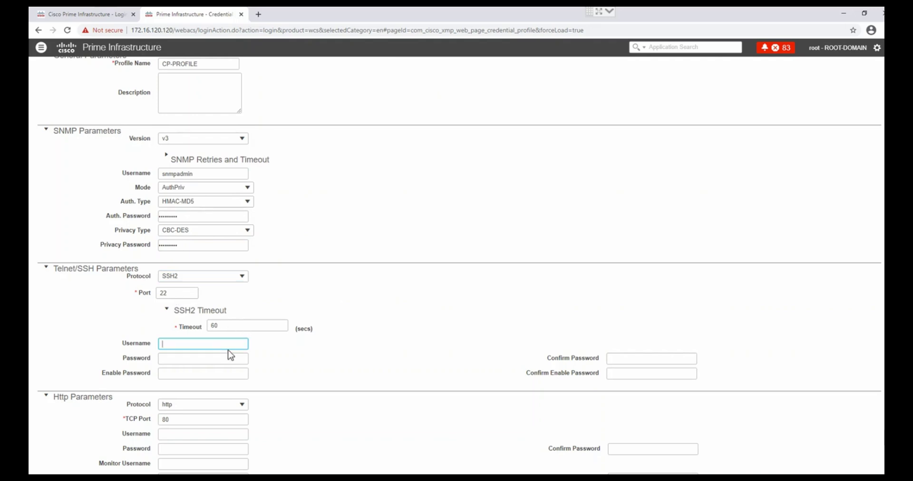
pyautogui.write('snmpadmin')
pyautogui.hotkey('ctrl', 'a')
pyautogui.write('admin')
pyautogui.press('Tab')
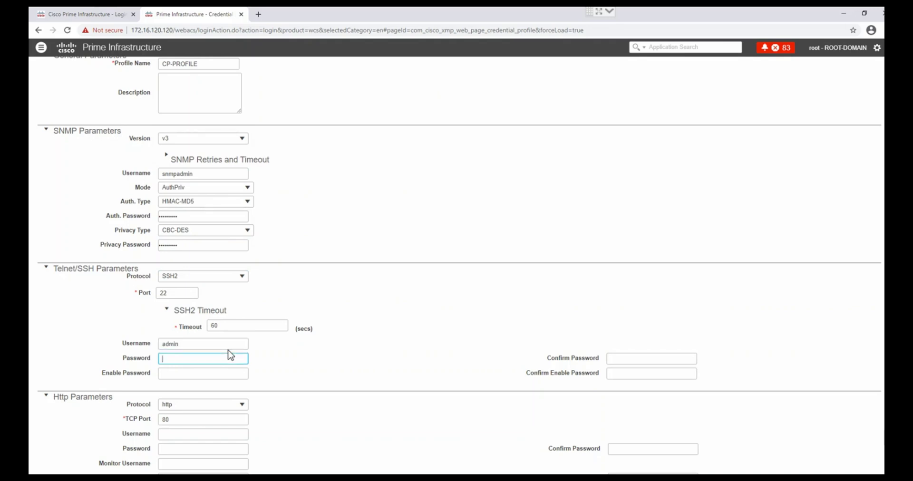
pyautogui.press('Tab')
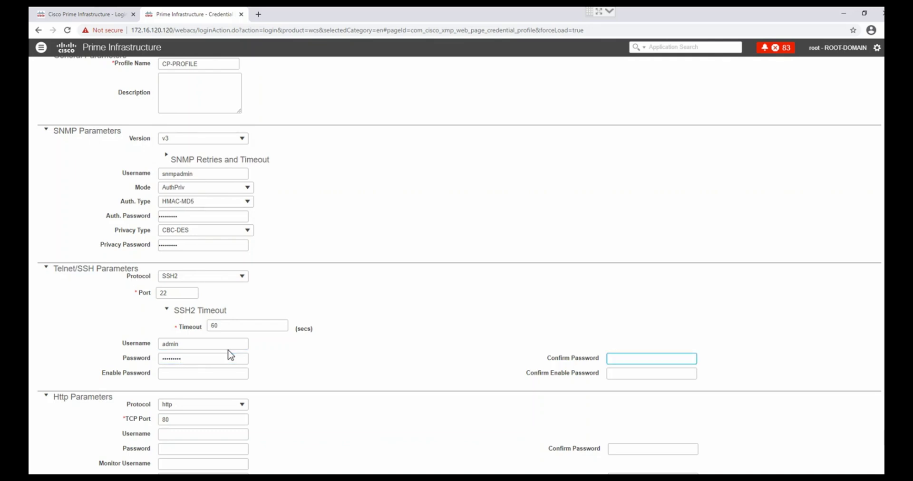
# Confirm the SSH password, enter and confirm the enable password, and save the profile
pyautogui.click(190, 375)
pyautogui.click(630, 359)
pyautogui.press('Tab')
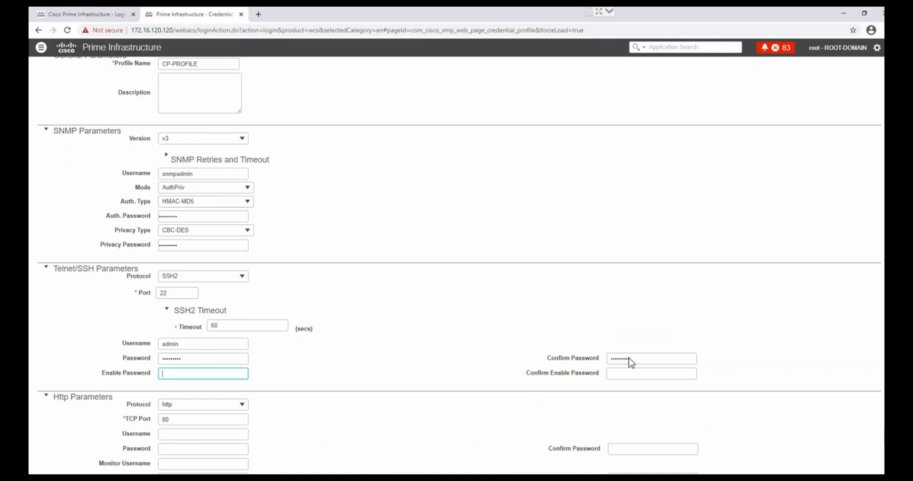
pyautogui.click(678, 374)
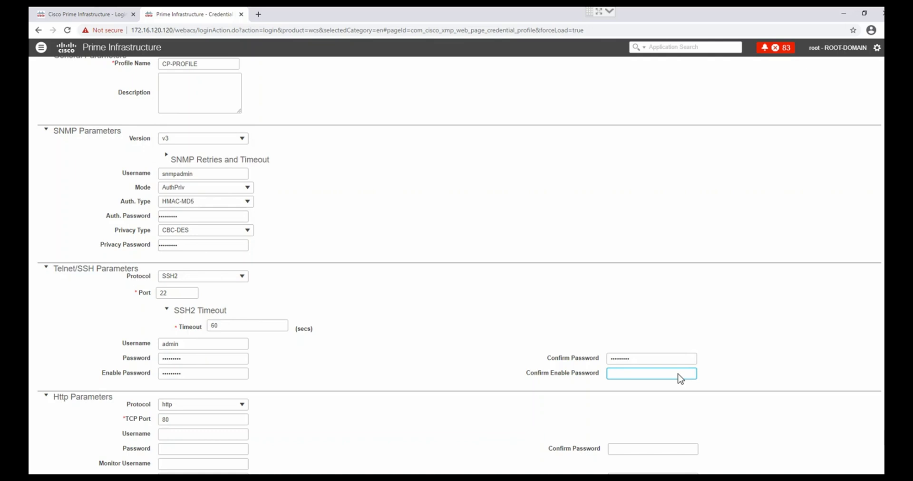
pyautogui.scroll(-1, 459, 252)
pyautogui.scroll(3, 460, 252)
pyautogui.scroll(-5, 460, 252)
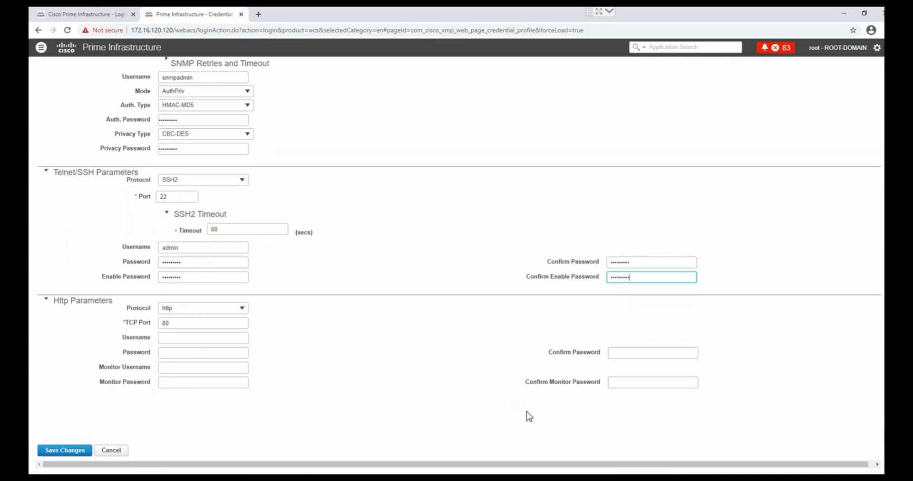
pyautogui.click(63, 453)
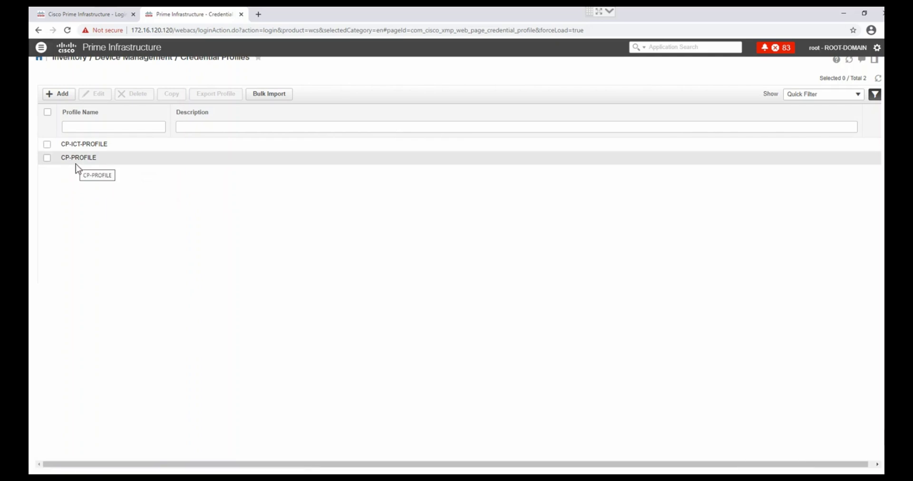
# Open Configuration > Network > Network Devices, then switch to the PuTTY switch session
pyautogui.click(41, 47)
pyautogui.click(64, 140)
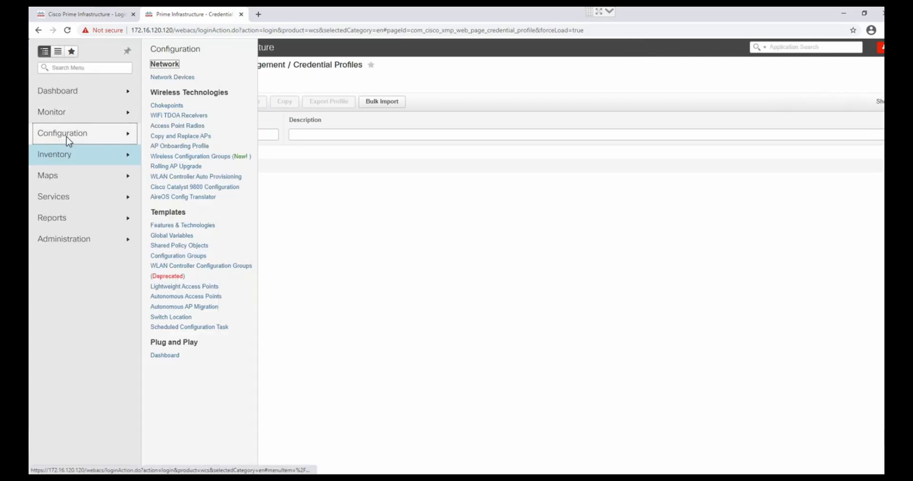
pyautogui.click(173, 78)
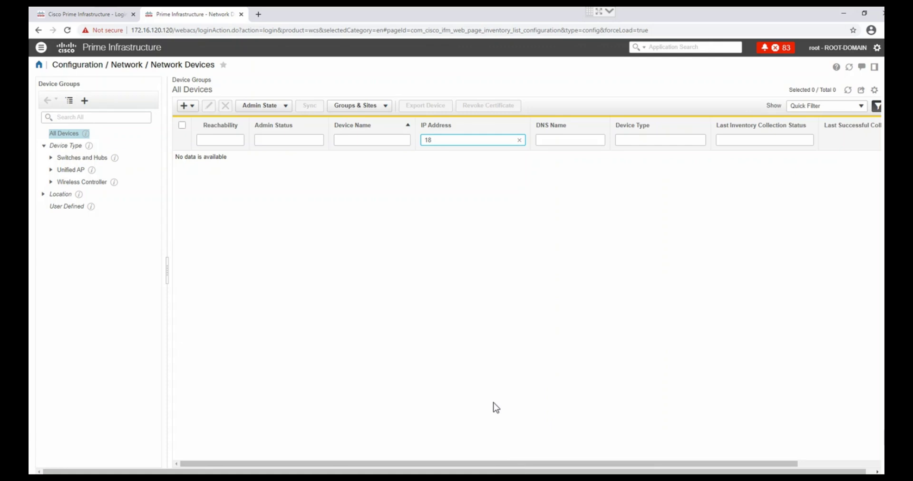
pyautogui.hotkey('alt', 'Tab')
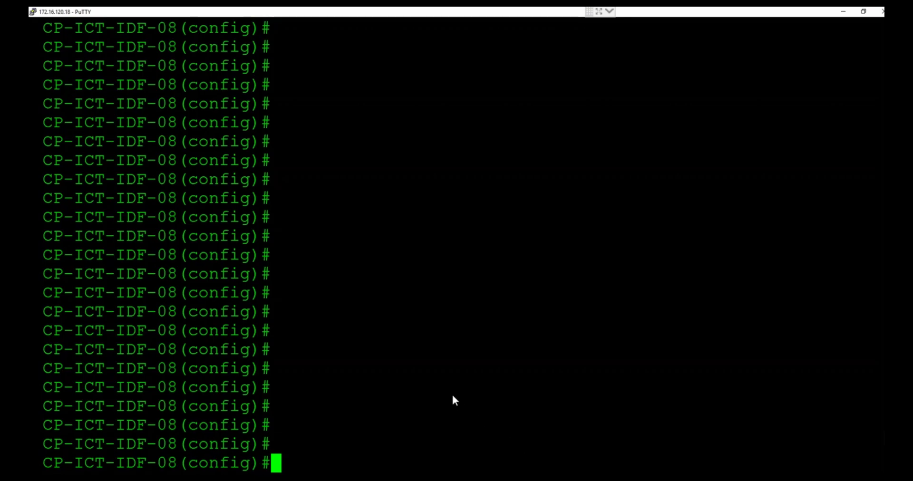
# Enter 'snmp-server group CP-ICT-SNMP v3 priv' on the switch
pyautogui.doubleClick(505, 307)
pyautogui.press('Return')
pyautogui.press('Return')
pyautogui.press('Return')
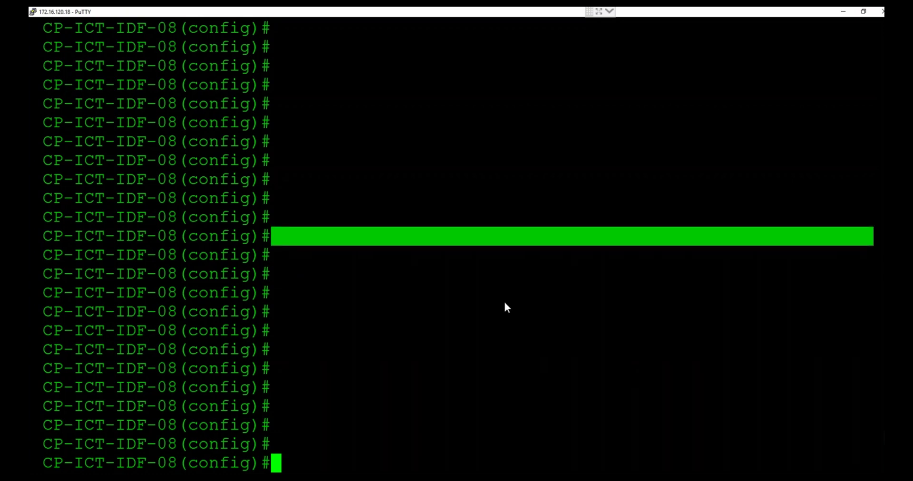
pyautogui.write('snm')
pyautogui.press('Tab')
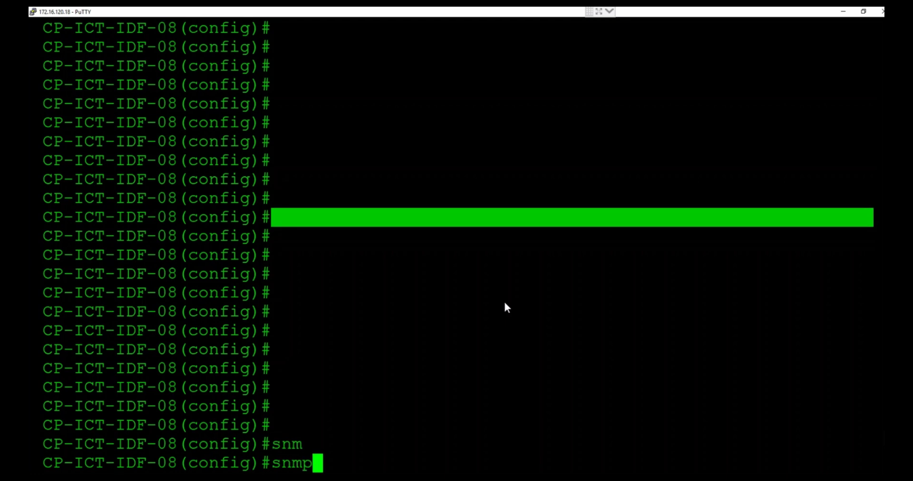
pyautogui.write('-ser')
pyautogui.press('Tab')
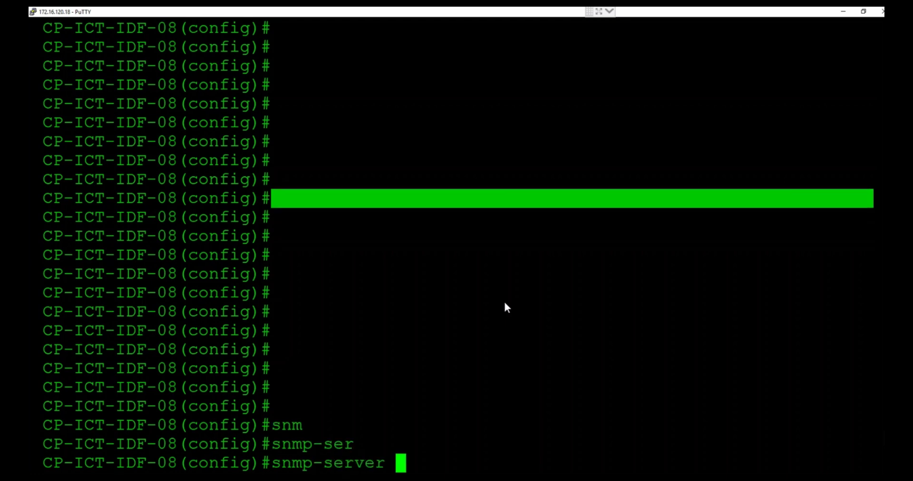
pyautogui.write('g')
pyautogui.press('Tab')
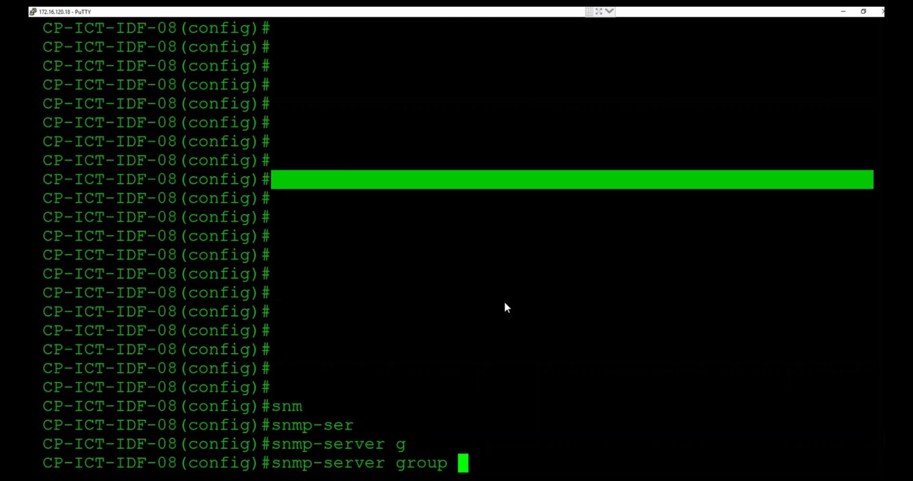
pyautogui.write('CP-')
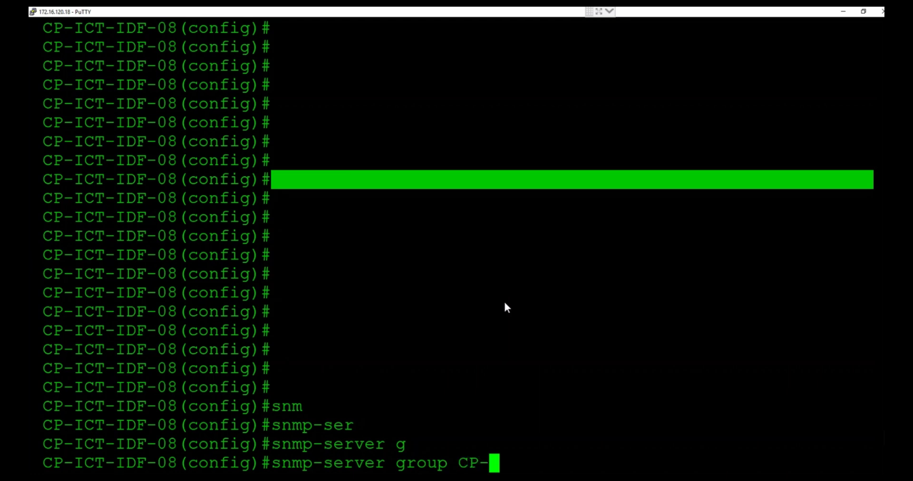
pyautogui.write('ICT-SNMP')
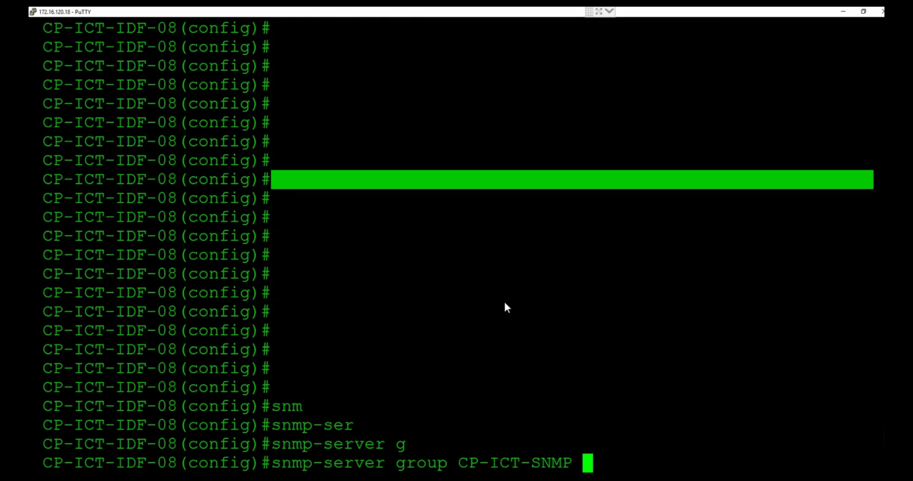
pyautogui.write(' ?')
pyautogui.write('v')
pyautogui.press('Tab')
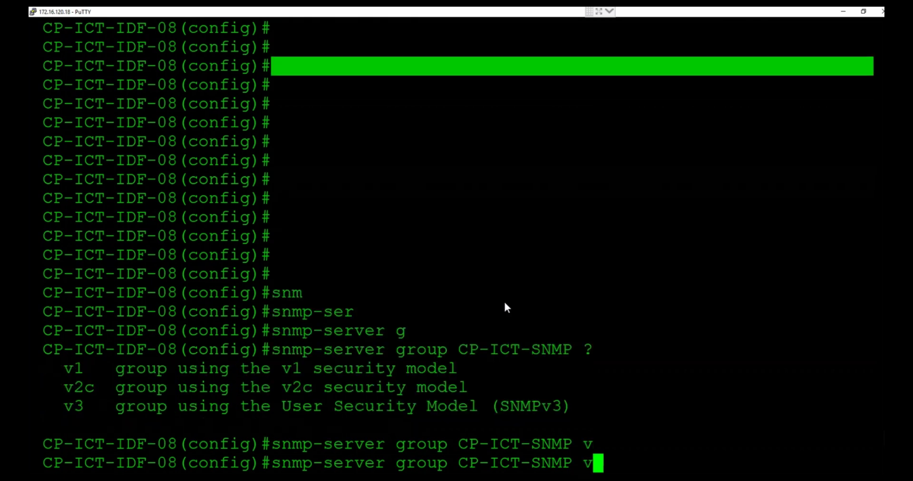
pyautogui.write('3 ')
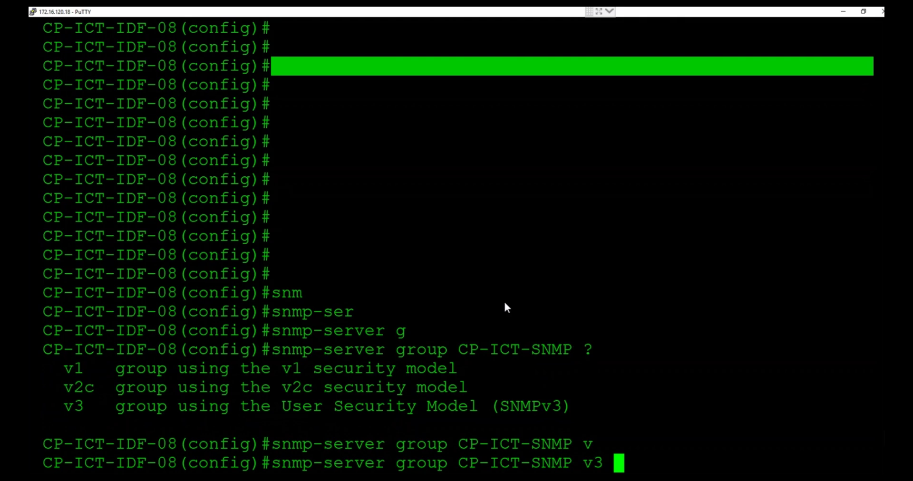
pyautogui.write('?')
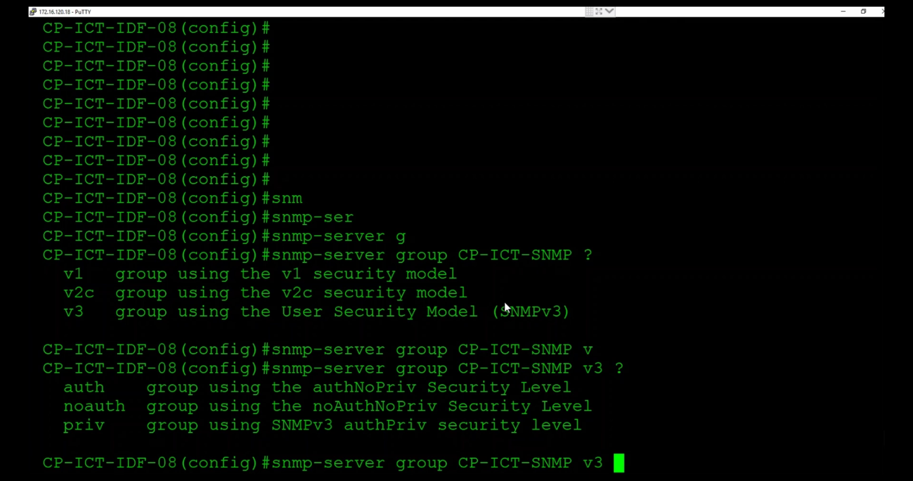
pyautogui.write('pr')
pyautogui.press('Tab')
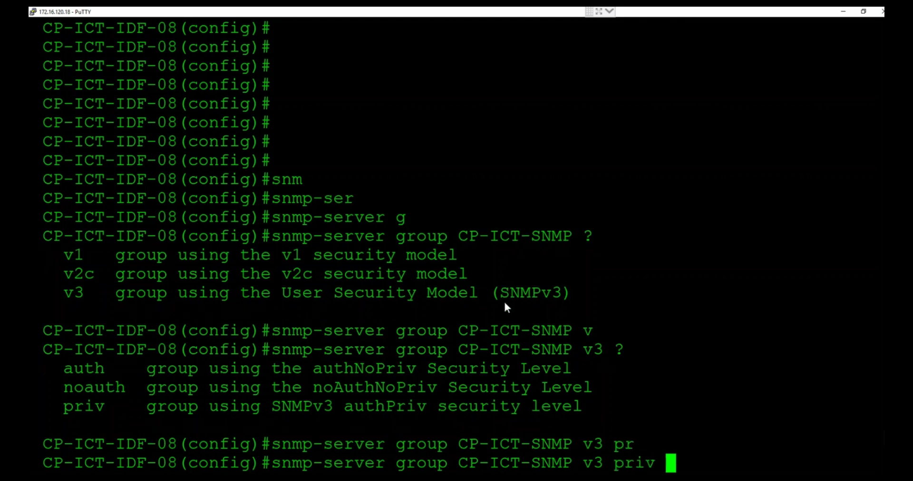
pyautogui.press('Return')
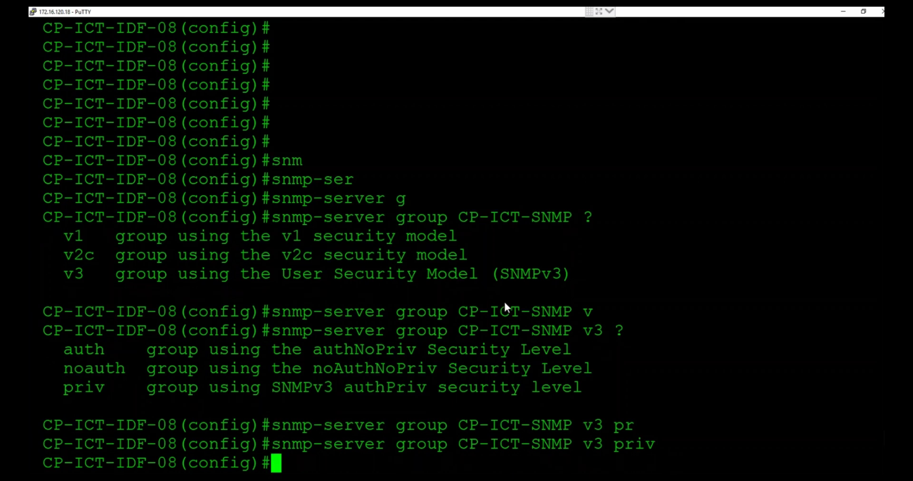
pyautogui.write('snm')
pyautogui.press('Tab')
pyautogui.write('p-')
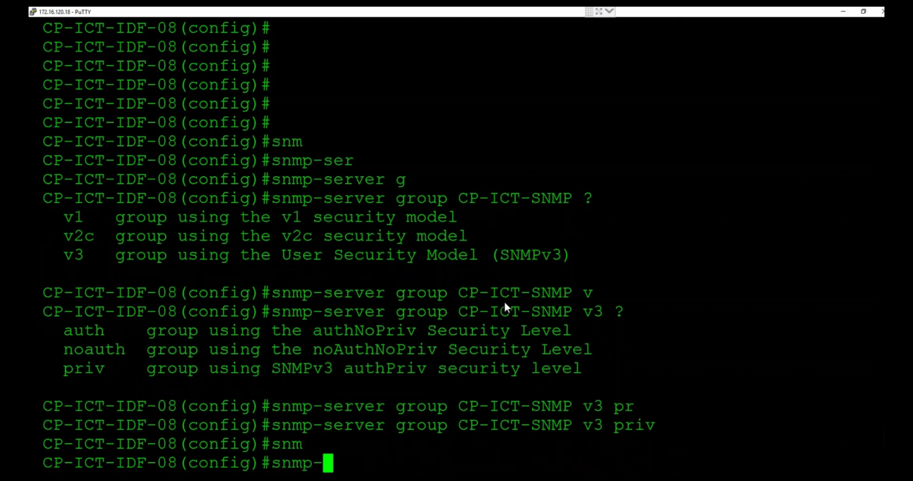
pyautogui.write('ser')
pyautogui.press('Tab')
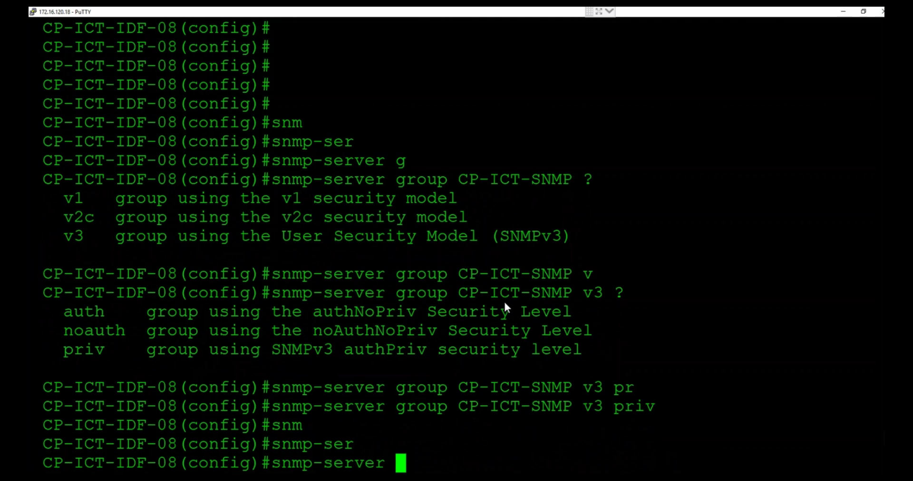
pyautogui.write('ho')
pyautogui.press('Tab')
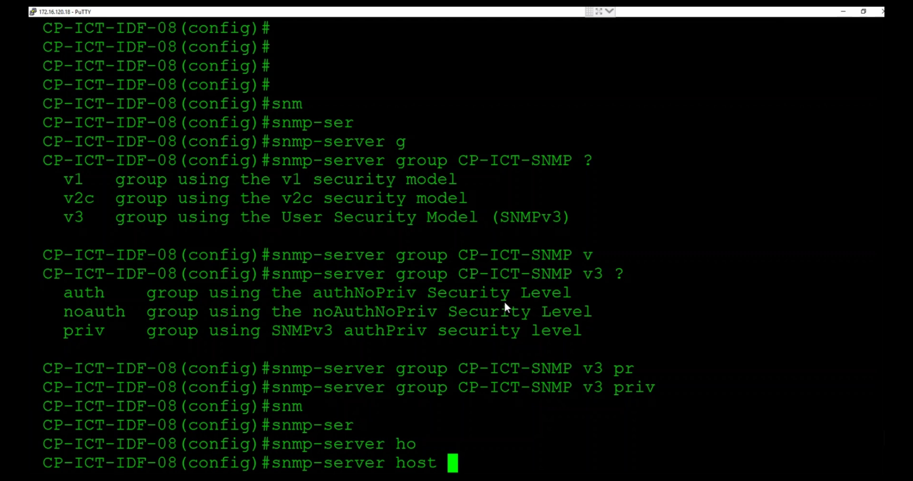
pyautogui.write('172')
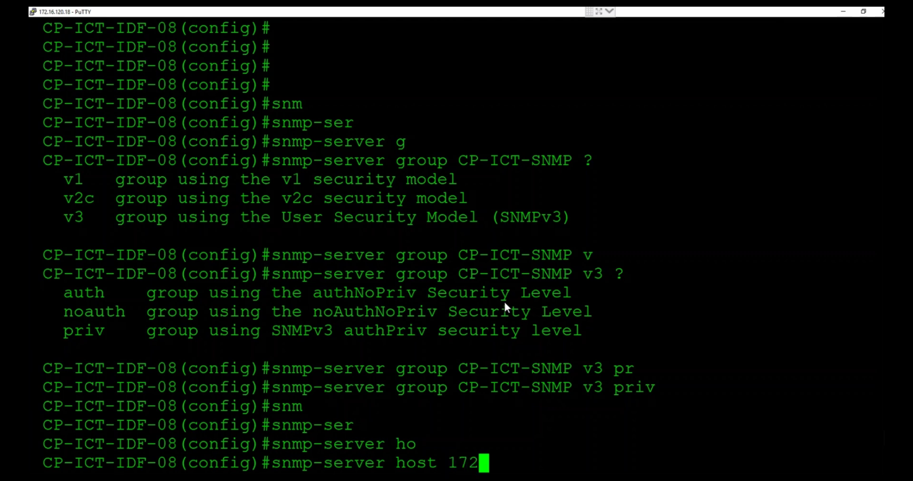
pyautogui.write('.16.')
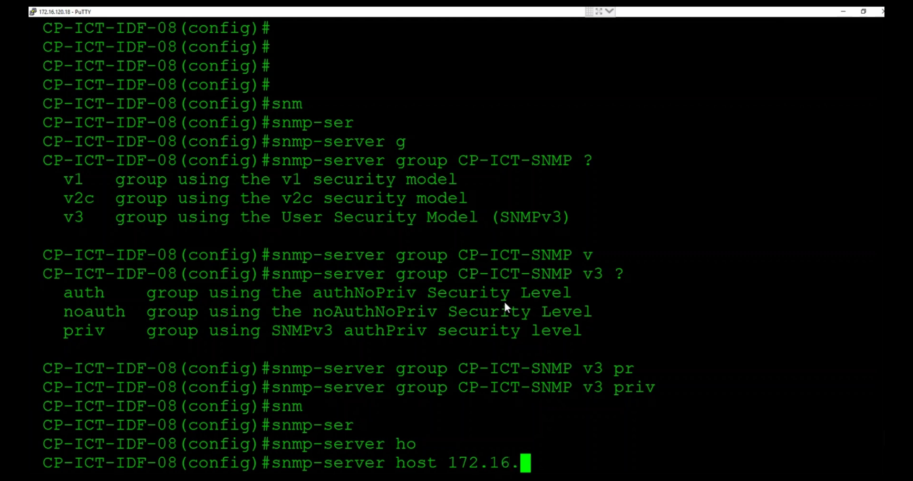
pyautogui.write('120.1')
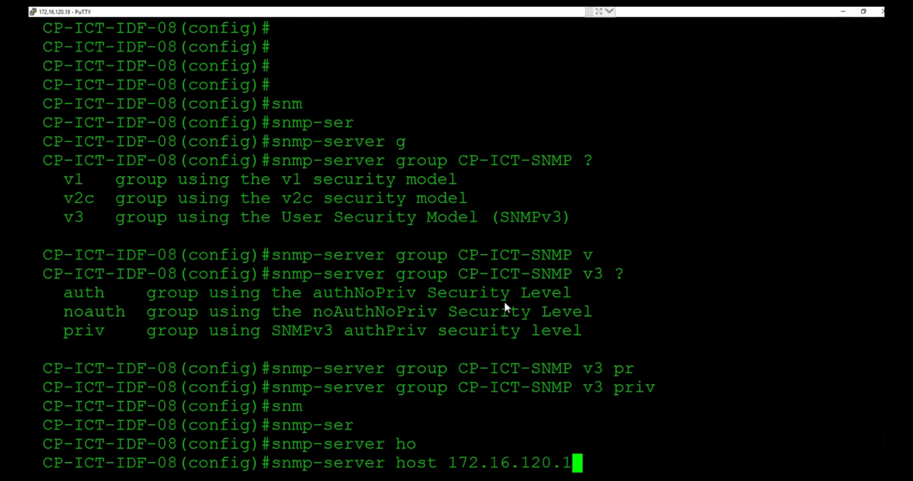
pyautogui.write('20')
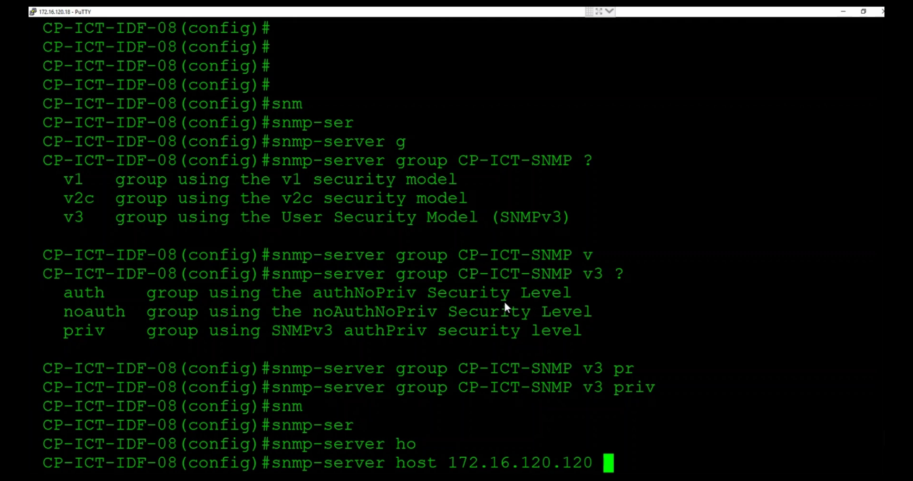
pyautogui.write(' snmpadmin')
pyautogui.press('Return')
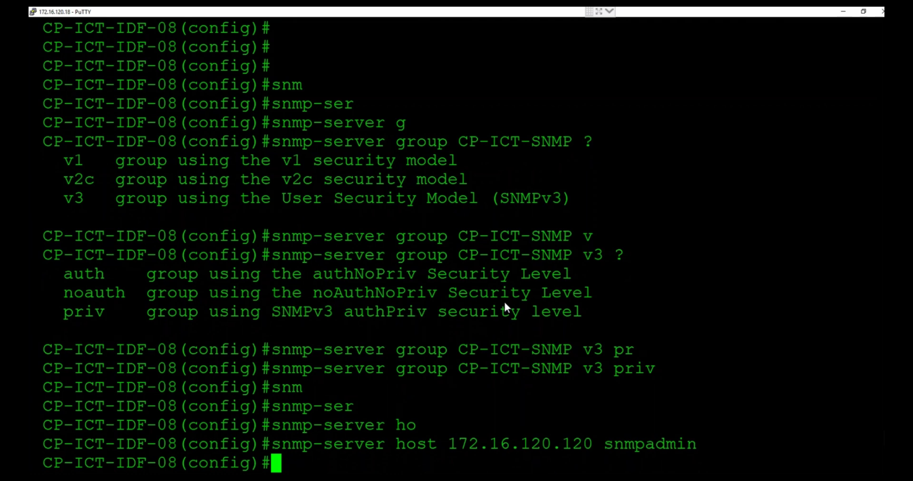
# Type 'snmp-server user snmpadmin' and paste in the group name CP-ICT-SNMP
pyautogui.write('snm')
pyautogui.press('Tab')
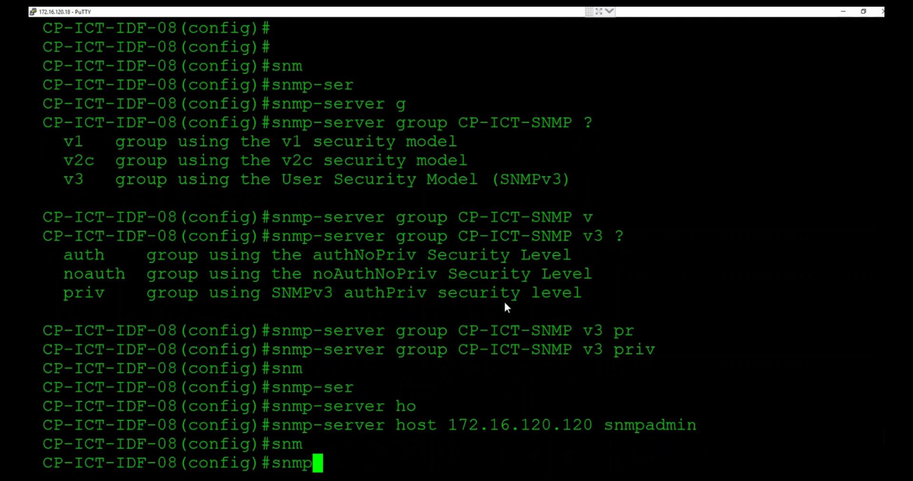
pyautogui.write('-ser')
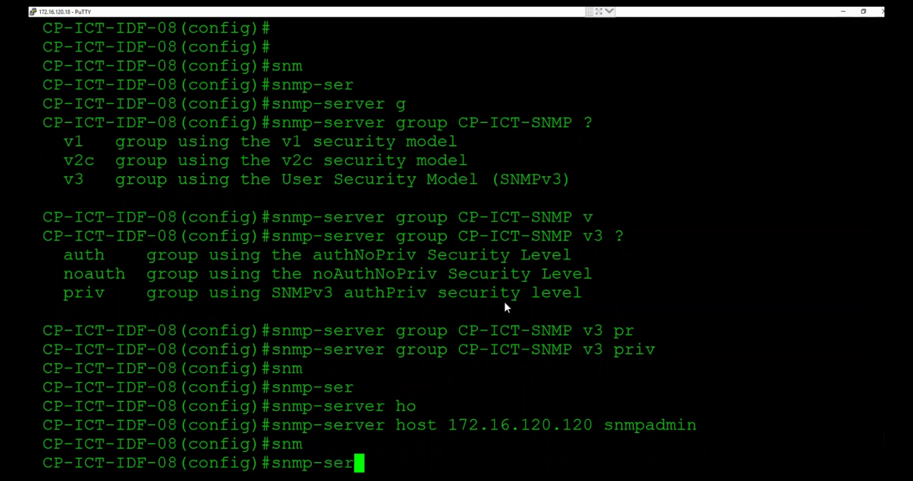
pyautogui.press('Tab')
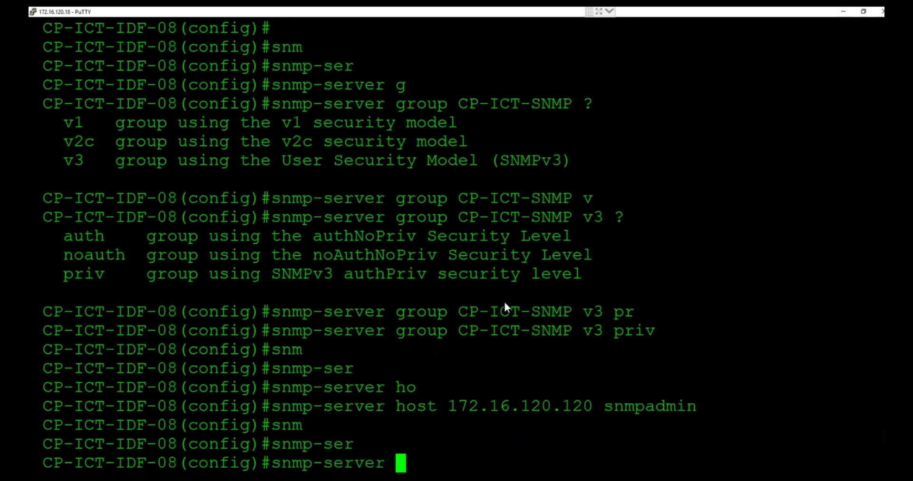
pyautogui.write('user')
pyautogui.press('Tab')
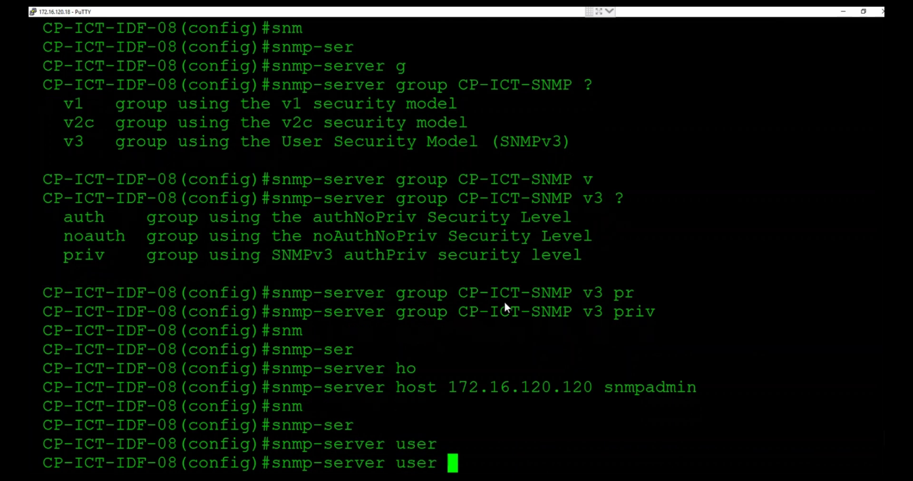
pyautogui.write('snm')
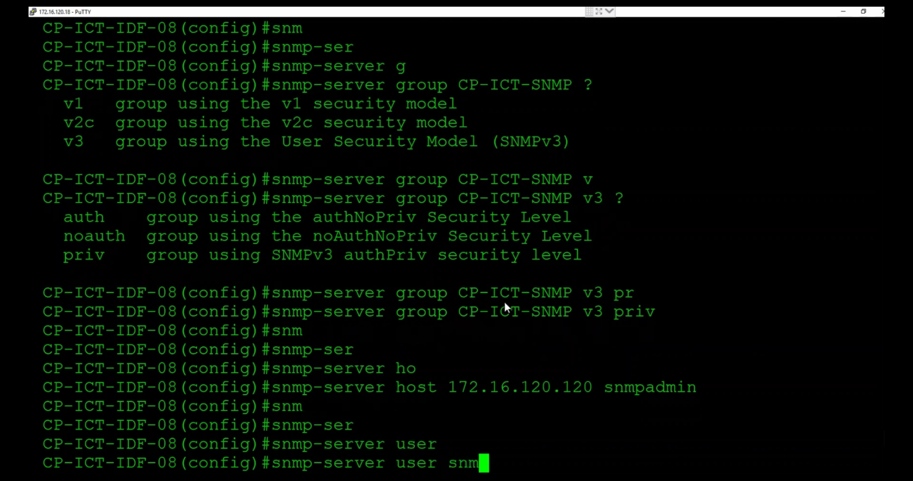
pyautogui.write('padmin')
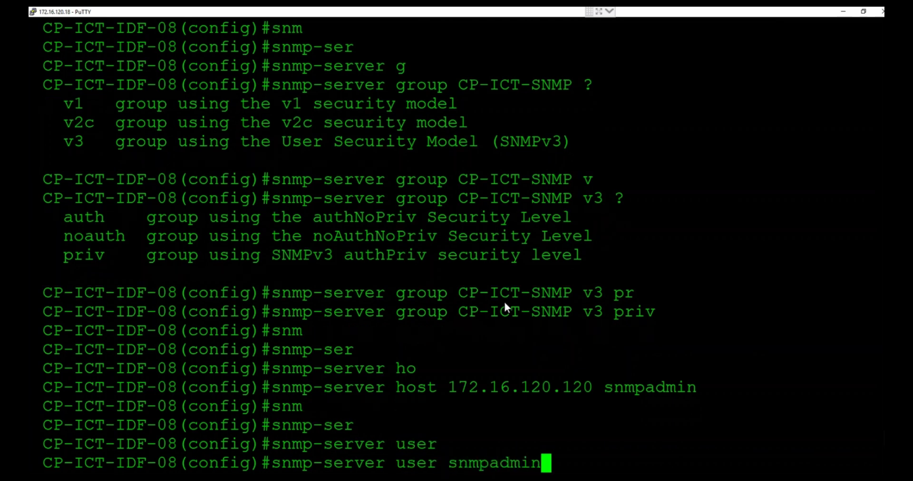
pyautogui.write(' ?')
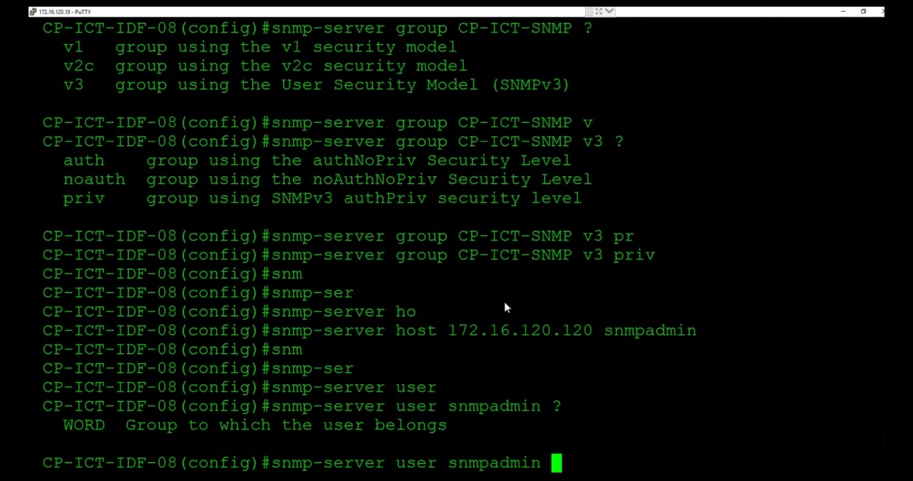
pyautogui.doubleClick(491, 254)
pyautogui.rightClick(525, 265)
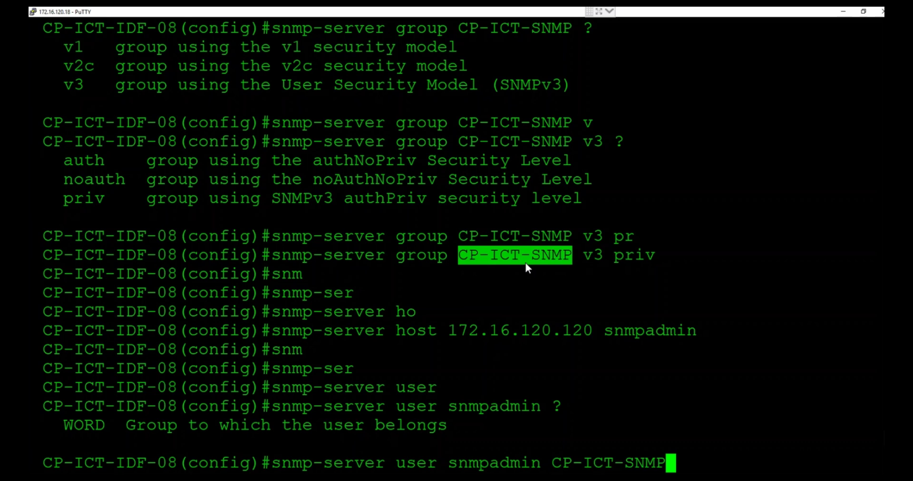
pyautogui.write('v')
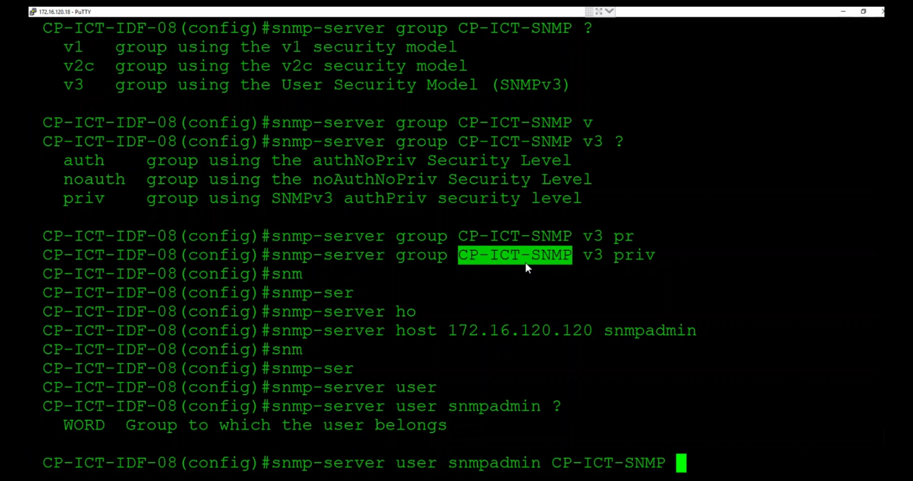
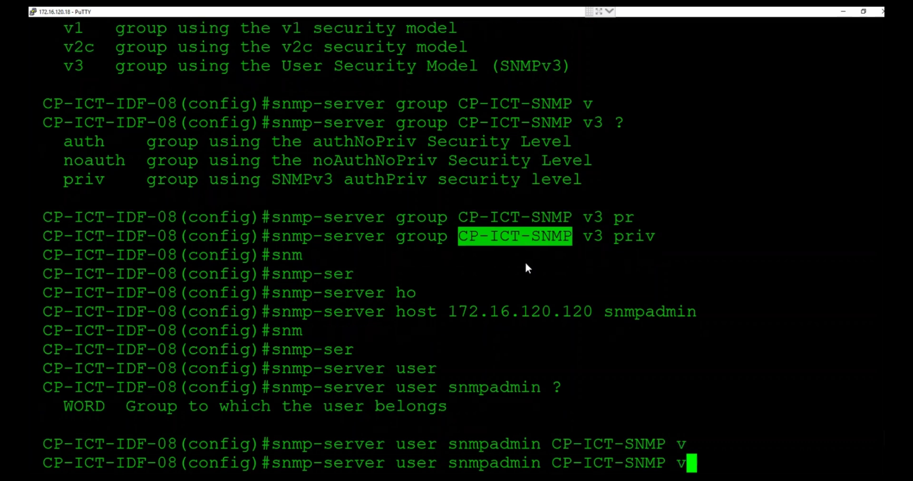
# Extend the snmpadmin user command with v3 auth md5 and the authentication and privacy passwords
pyautogui.write('3 ')
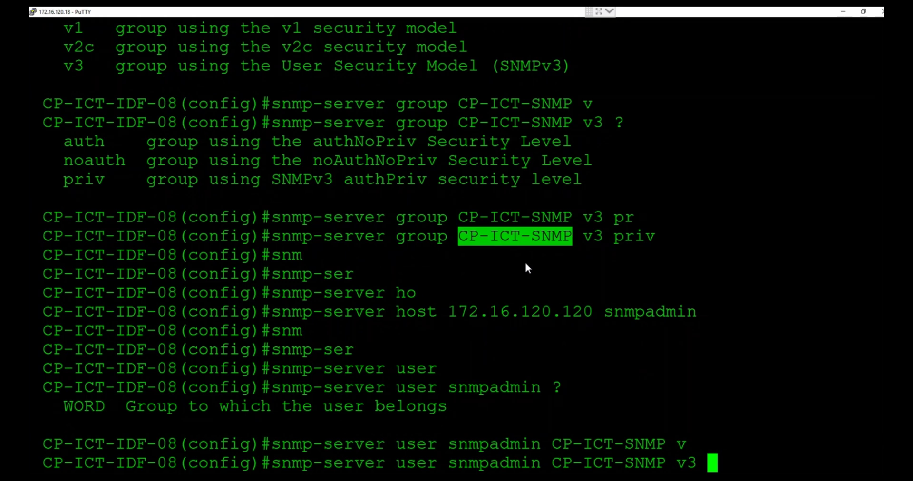
pyautogui.write('au')
pyautogui.press('Tab')
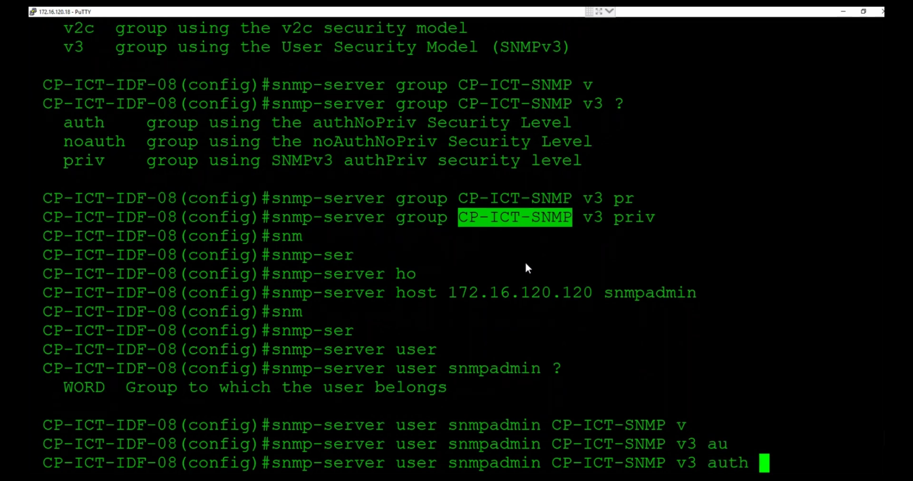
pyautogui.write('m')
pyautogui.press('Tab')
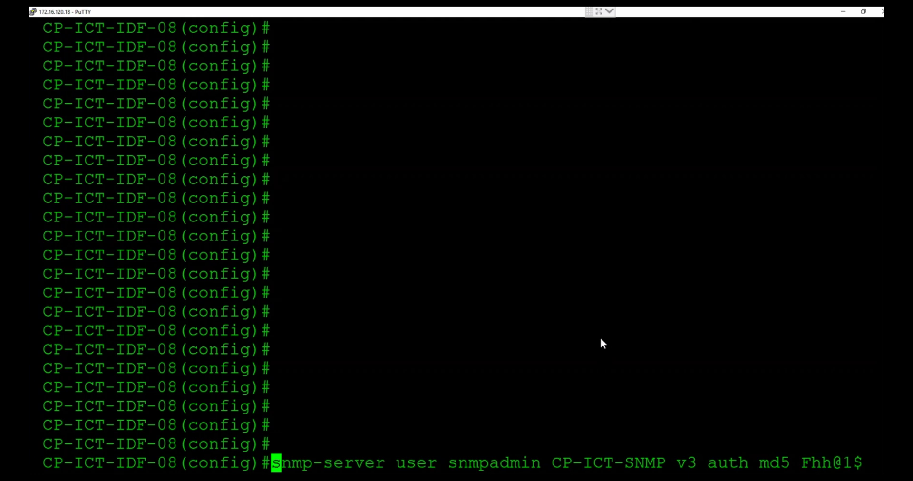
# Submit the SNMPv3 user command, re-run it after the invalid-input error, then minimize PuTTY
pyautogui.press('Right')
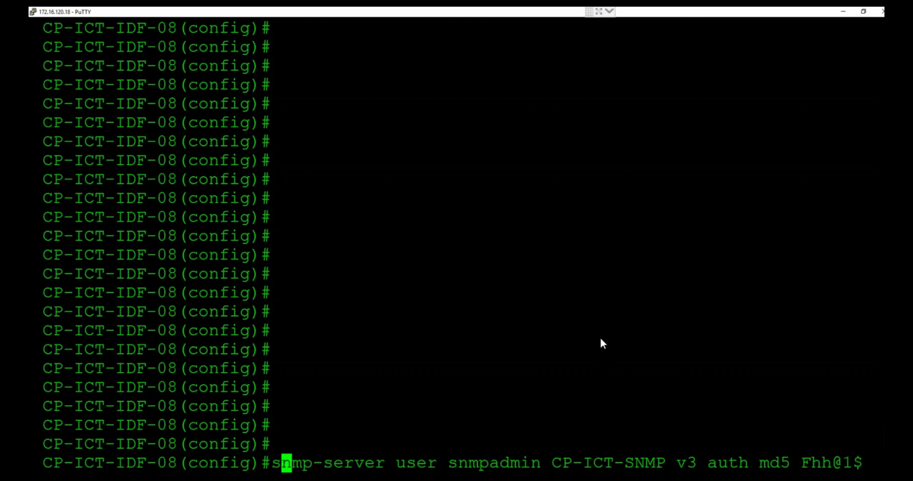
pyautogui.press('Left')
pyautogui.hotkey('ctrl', 'e')
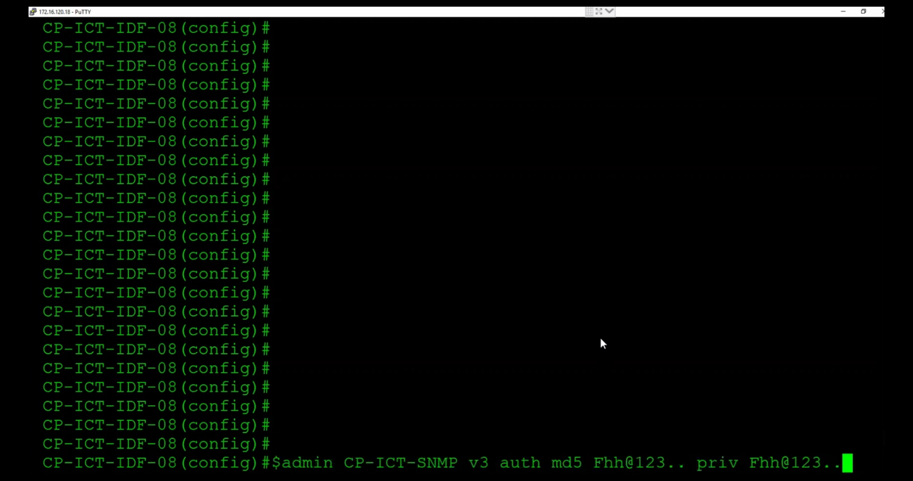
pyautogui.press('Return')
pyautogui.press('Return')
pyautogui.press('Return')
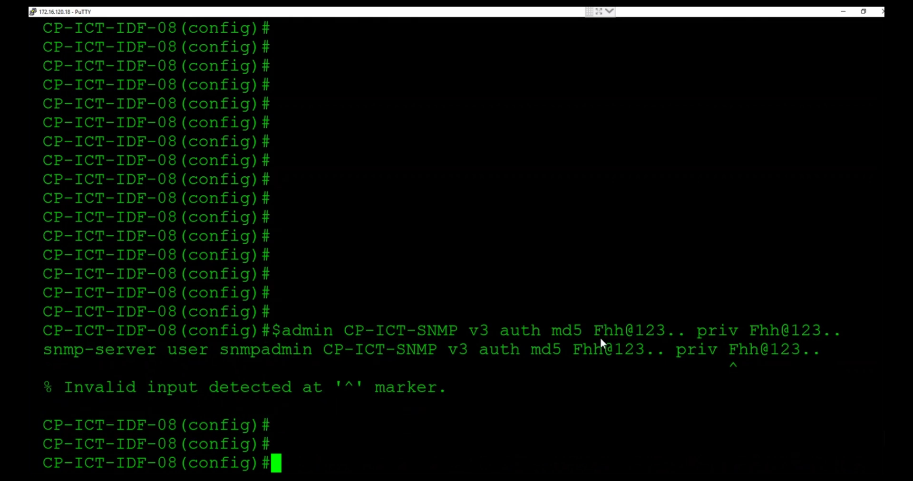
pyautogui.press('shift+Insert')
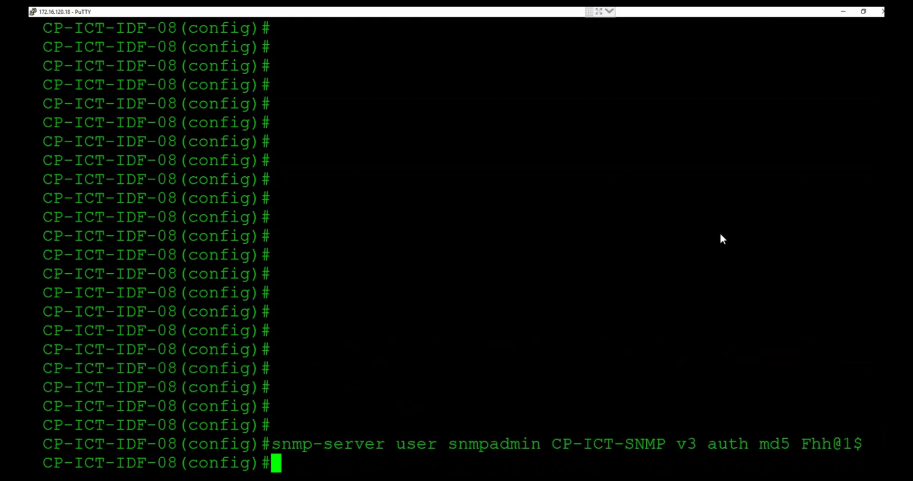
pyautogui.click(845, 13)
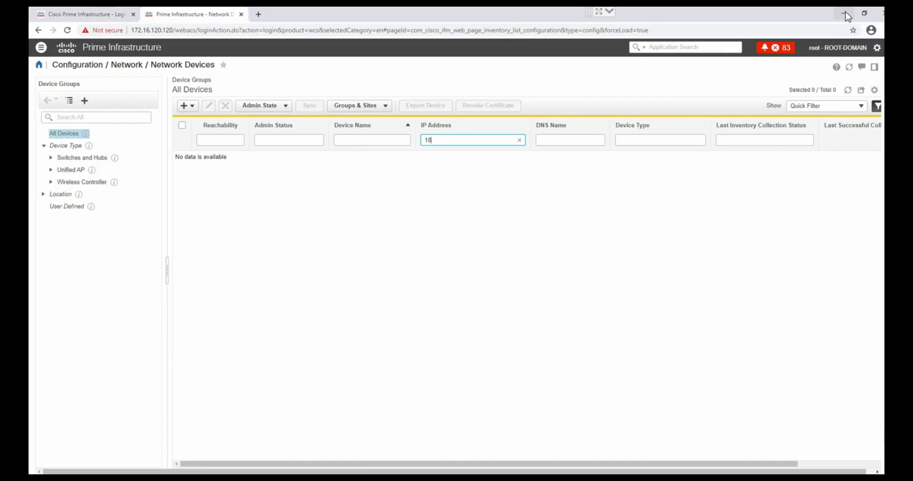
# Start adding a single device in Prime Infrastructure with IP address 172.16.120.18
pyautogui.click(190, 105)
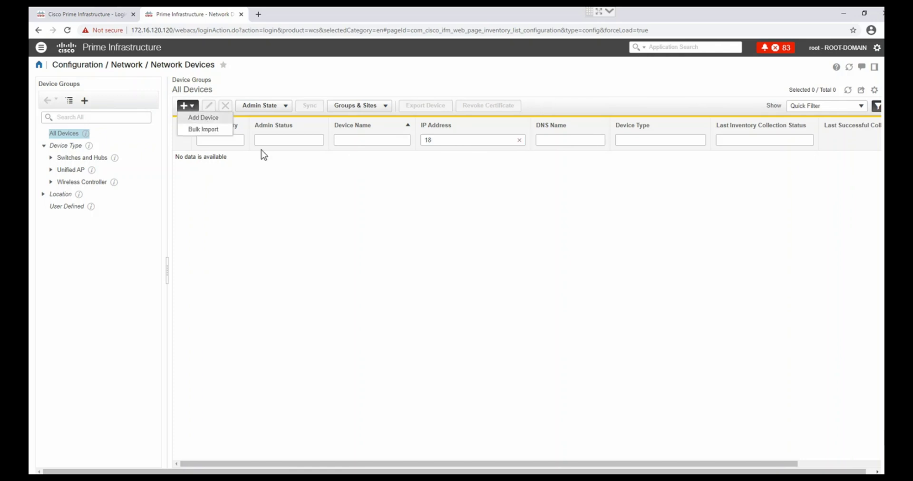
pyautogui.click(203, 118)
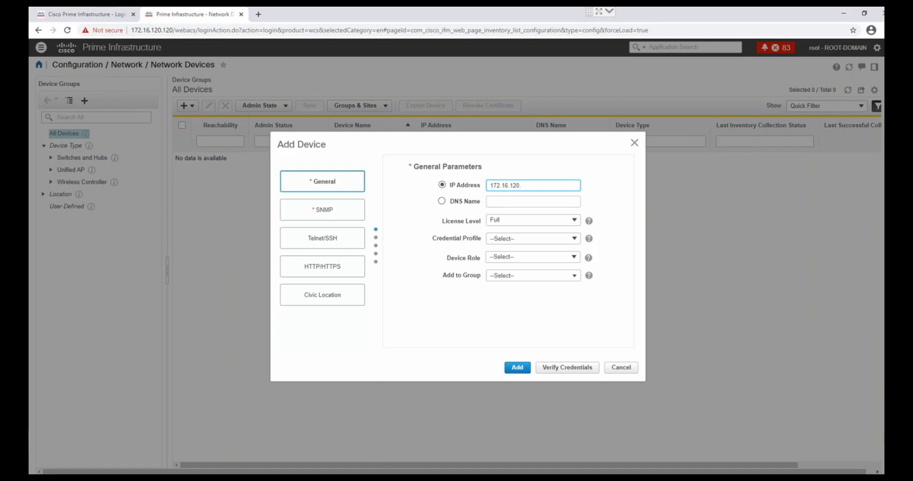
pyautogui.hotkey('alt', 'Tab')
pyautogui.hotkey('alt', 'Tab')
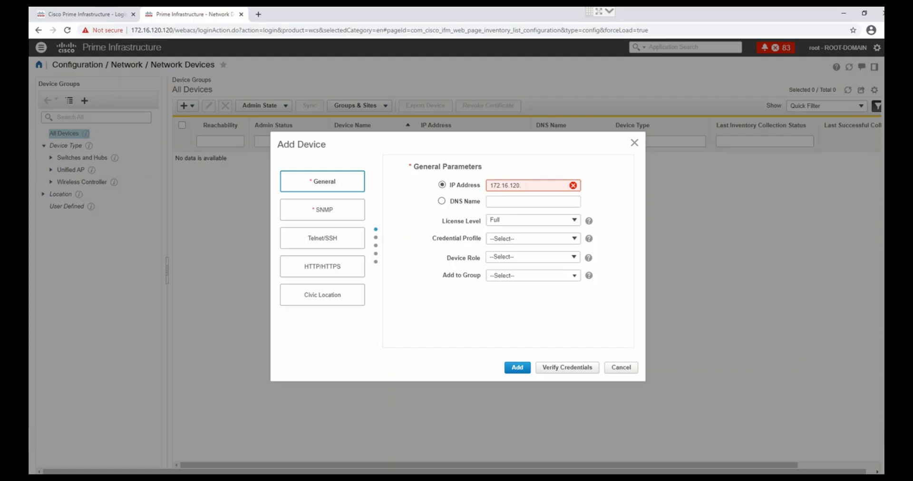
pyautogui.click(534, 192)
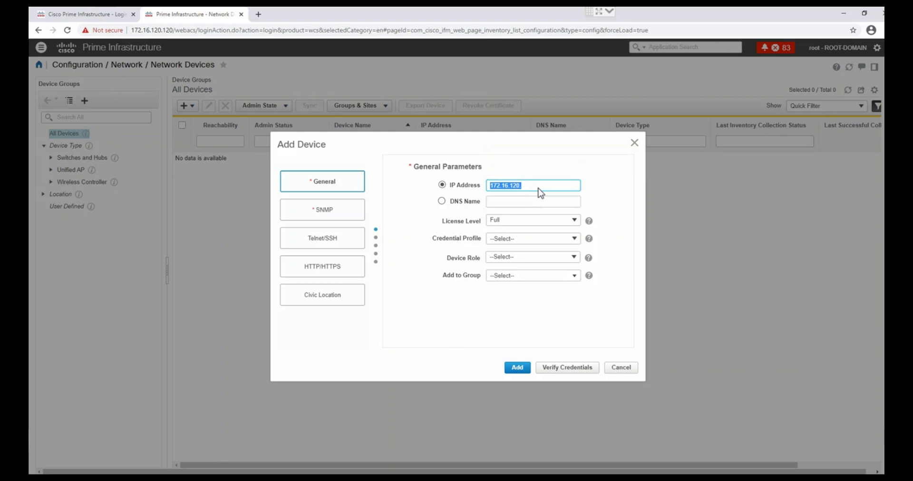
pyautogui.write('18')
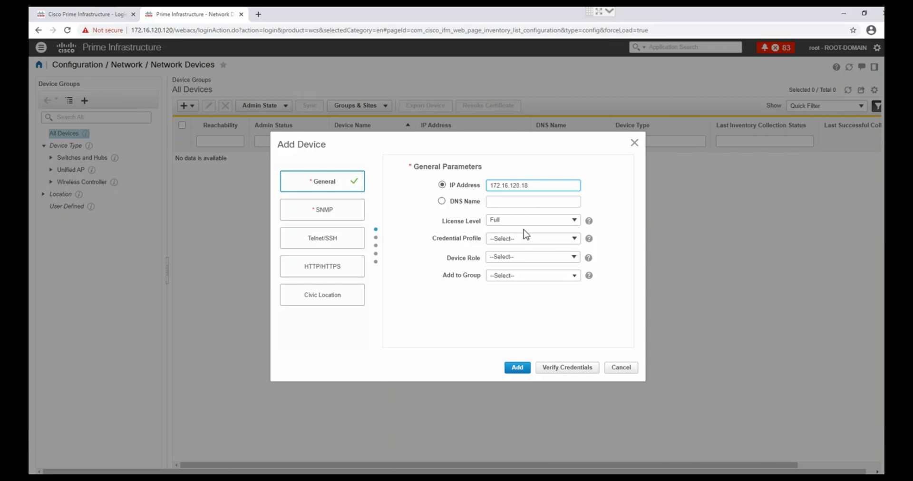
# Keep license level Full, choose credential profile CP-ICT-PROFILE, and verify the credentials
pyautogui.click(508, 223)
pyautogui.click(502, 228)
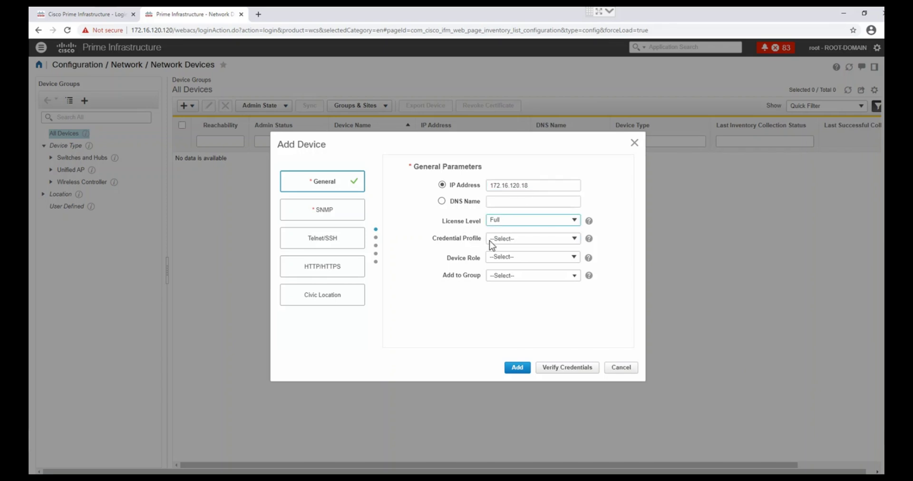
pyautogui.click(506, 241)
pyautogui.click(573, 240)
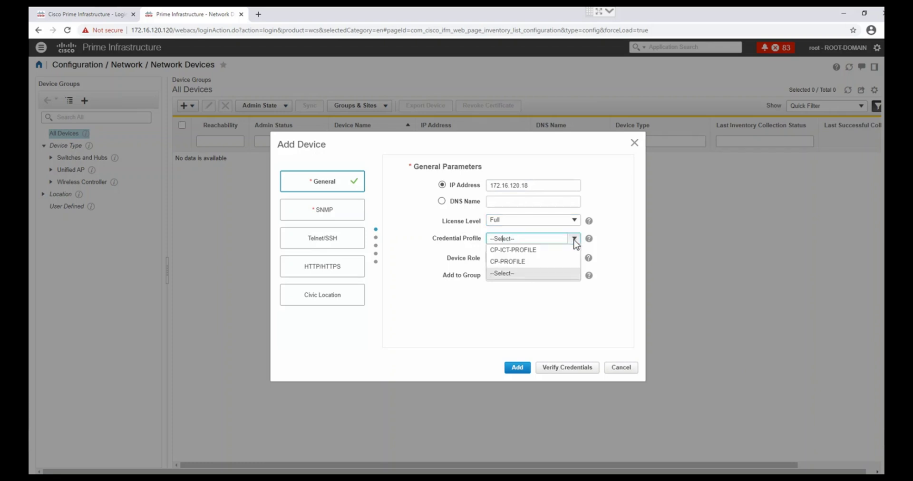
pyautogui.click(534, 250)
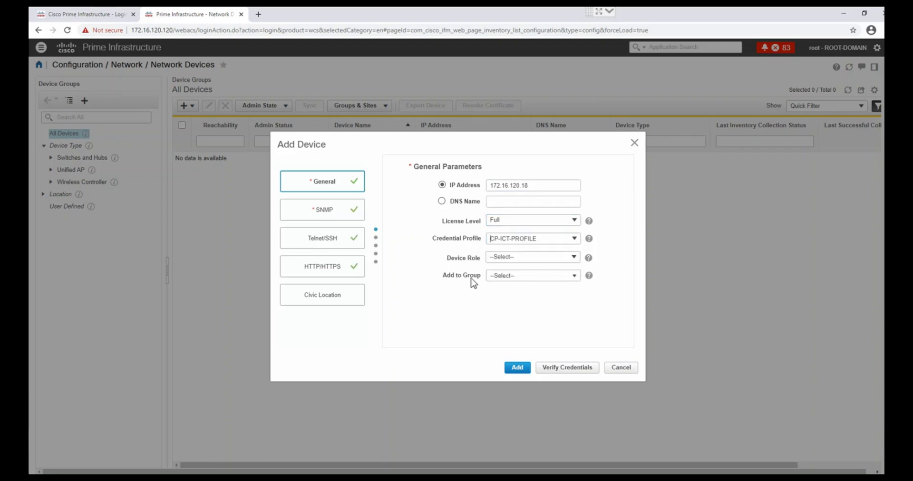
pyautogui.click(570, 369)
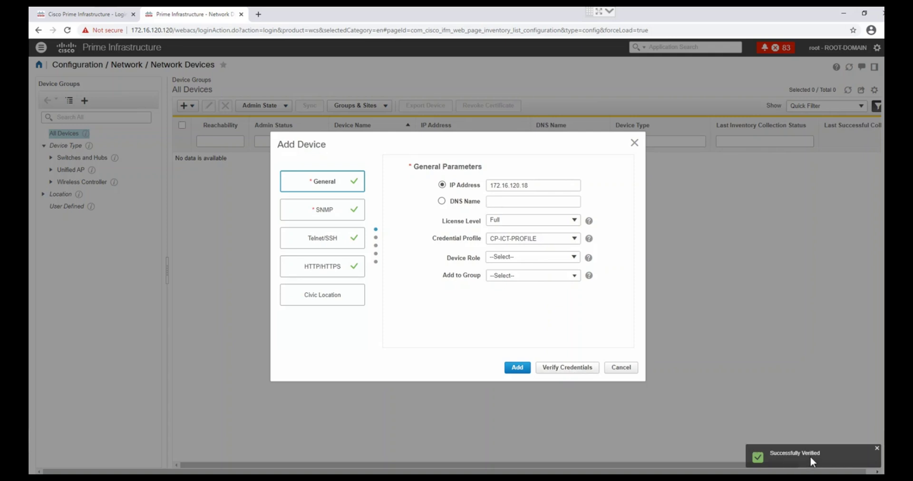
# Add switch 172.16.120.18 to the inventory and wait for Managed and Completed status
pyautogui.click(517, 368)
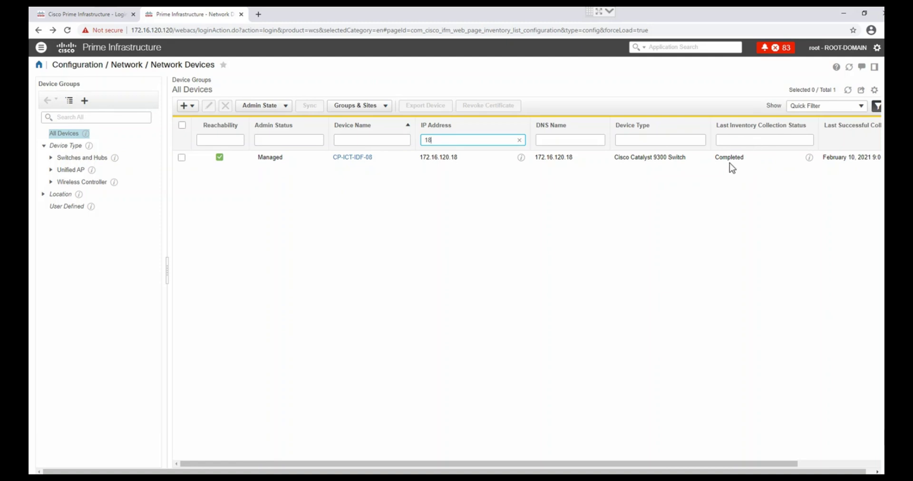
# Open the CP-ICT-IDF-08 device page and switch to its Device Details view
pyautogui.click(352, 158)
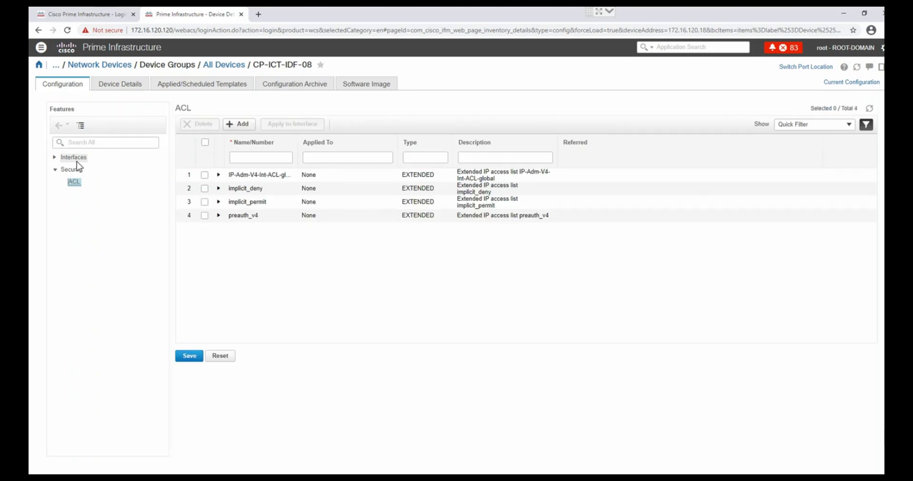
pyautogui.click(74, 157)
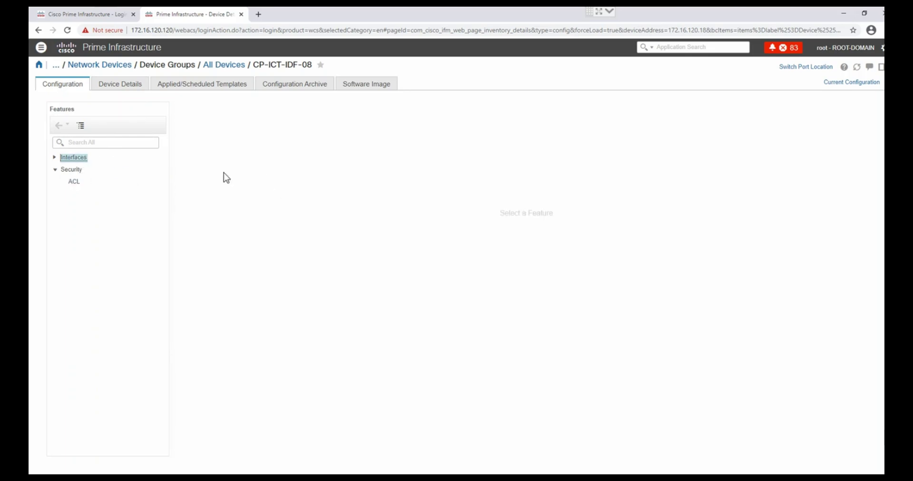
pyautogui.click(117, 87)
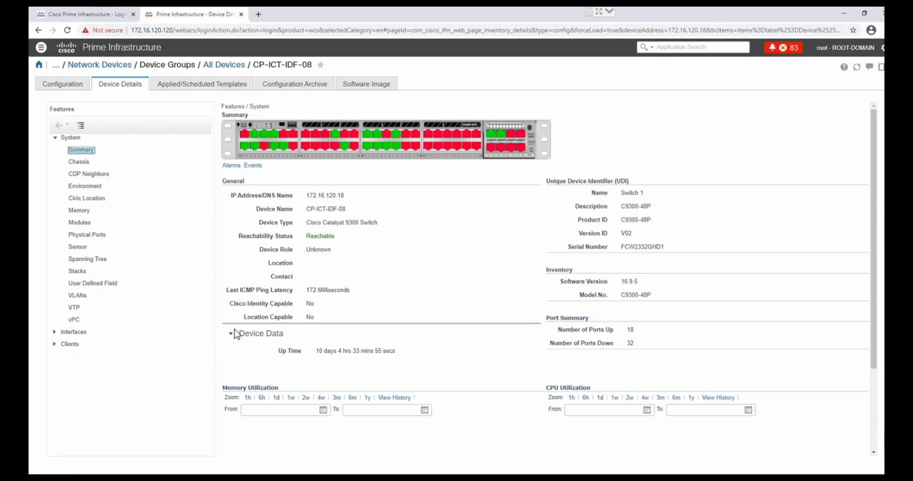
# Review Physical Ports, VLANs, Chassis, CDP Neighbors, Environment, VTP, vPC and Clients information
pyautogui.click(84, 237)
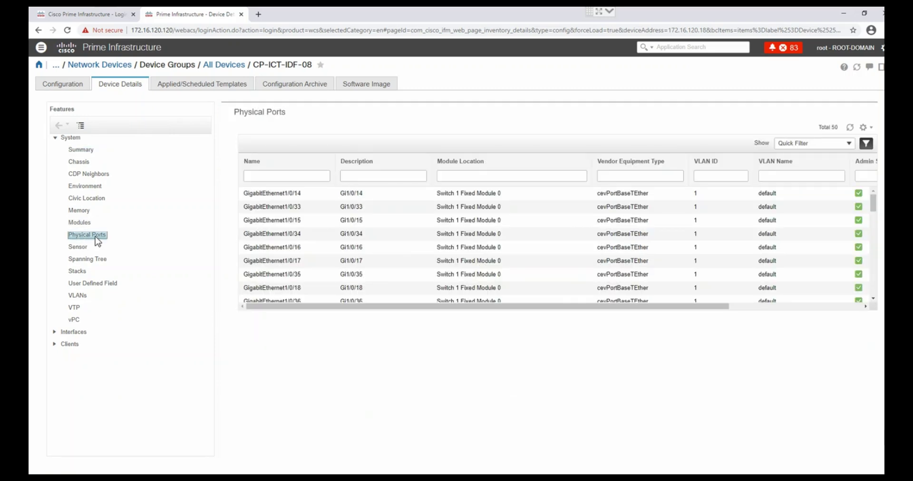
pyautogui.click(79, 297)
pyautogui.click(80, 162)
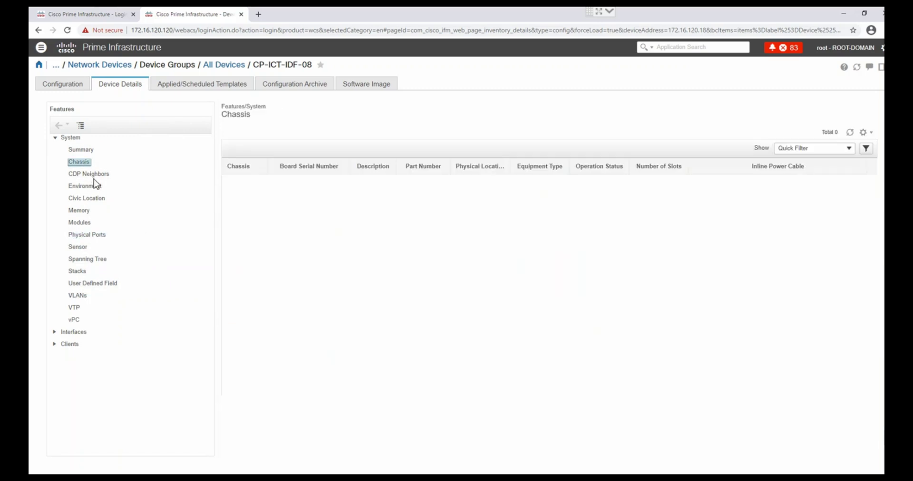
pyautogui.click(94, 177)
pyautogui.click(90, 187)
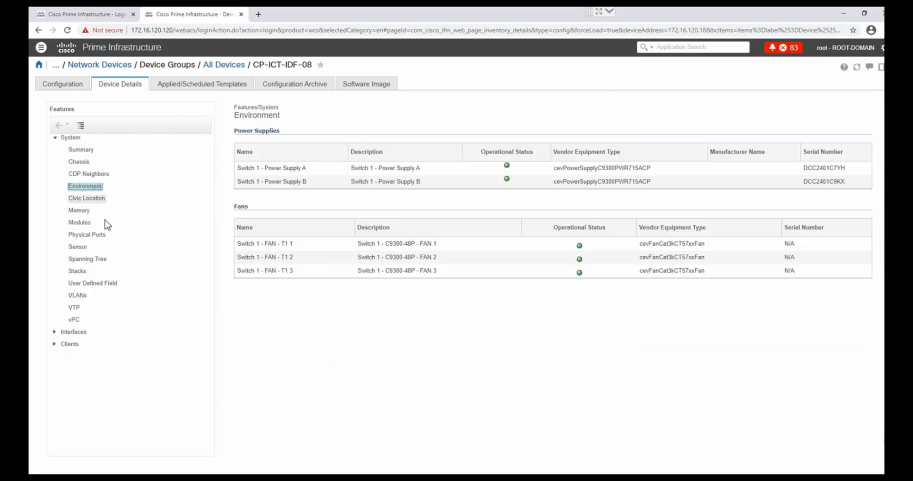
pyautogui.click(73, 309)
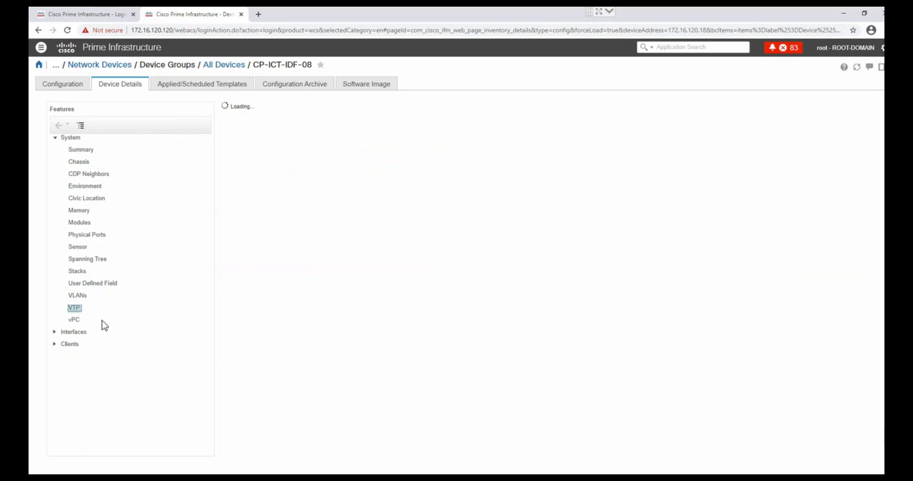
pyautogui.click(75, 319)
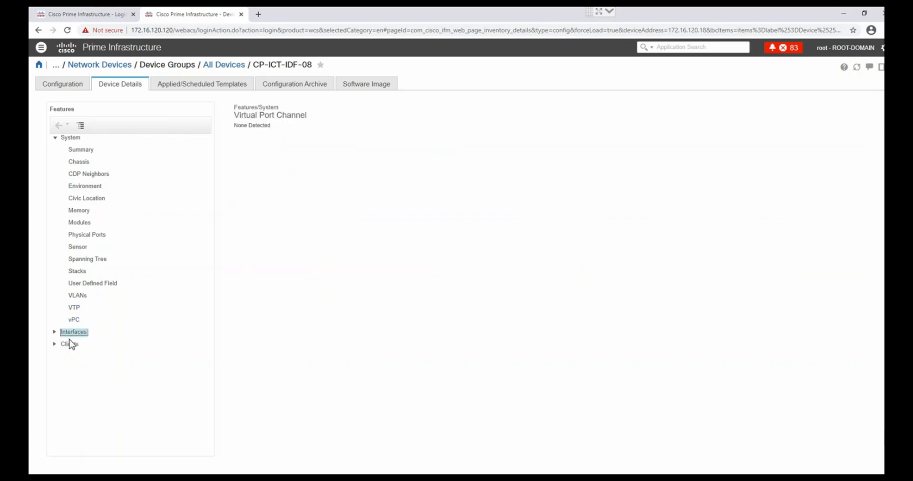
pyautogui.click(69, 343)
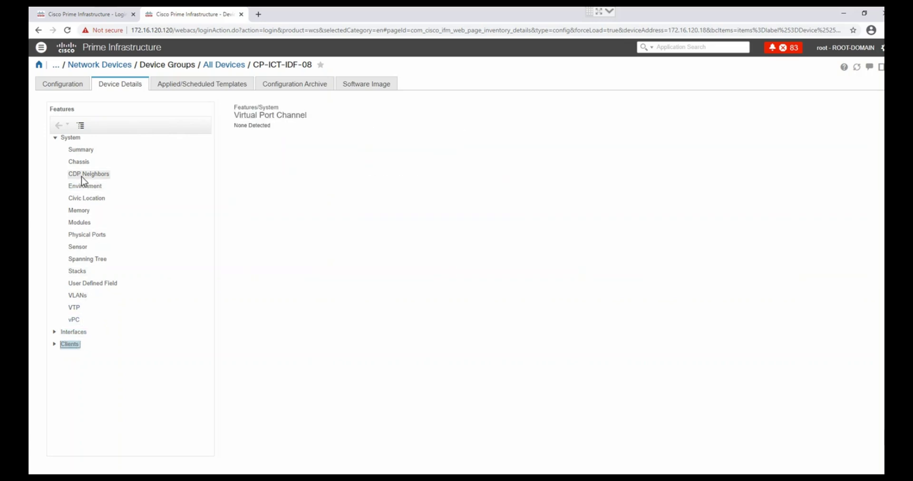